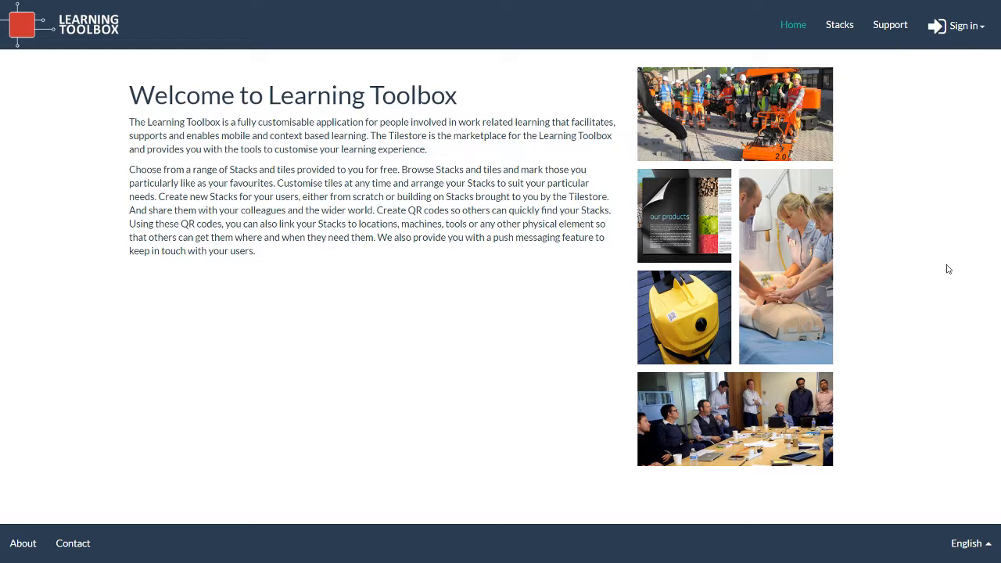
Sign in to Learning Toolbox using the local account's email and password.
left_click(949, 28)
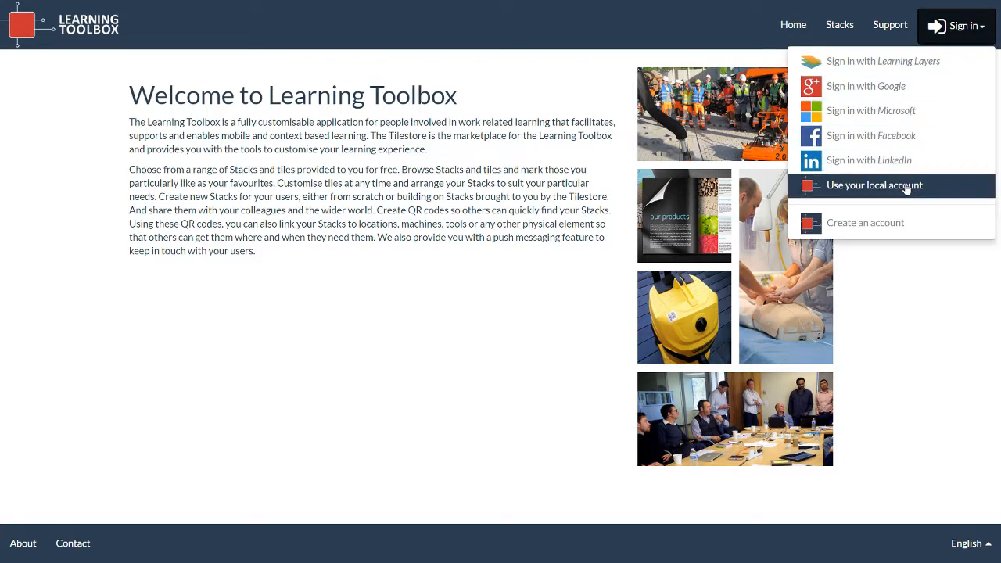
left_click(905, 189)
left_click(869, 110)
key("Tab")
type("••••••••••")
left_click(909, 209)
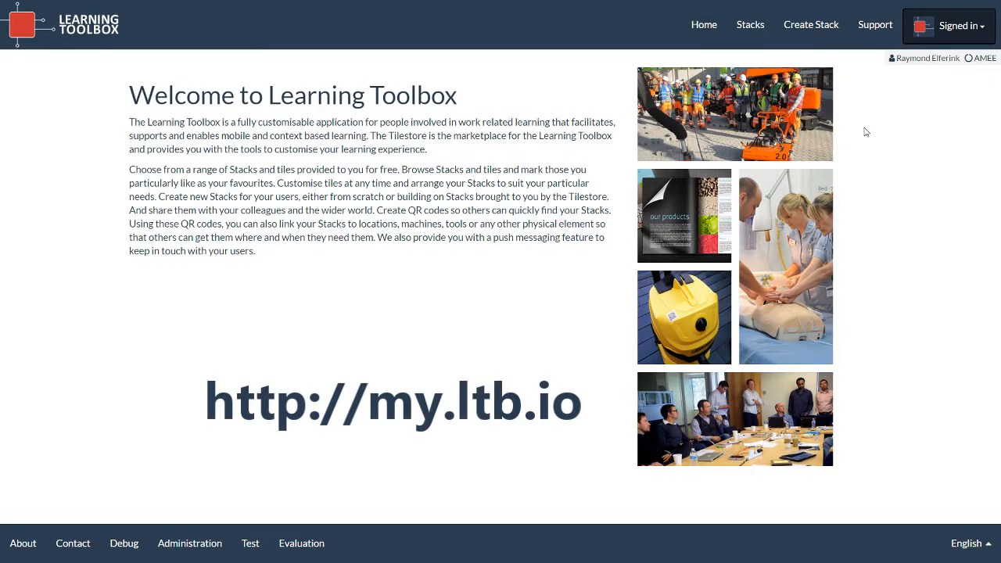
Choose Create Stack in the top bar to reach the template chooser.
left_click(809, 31)
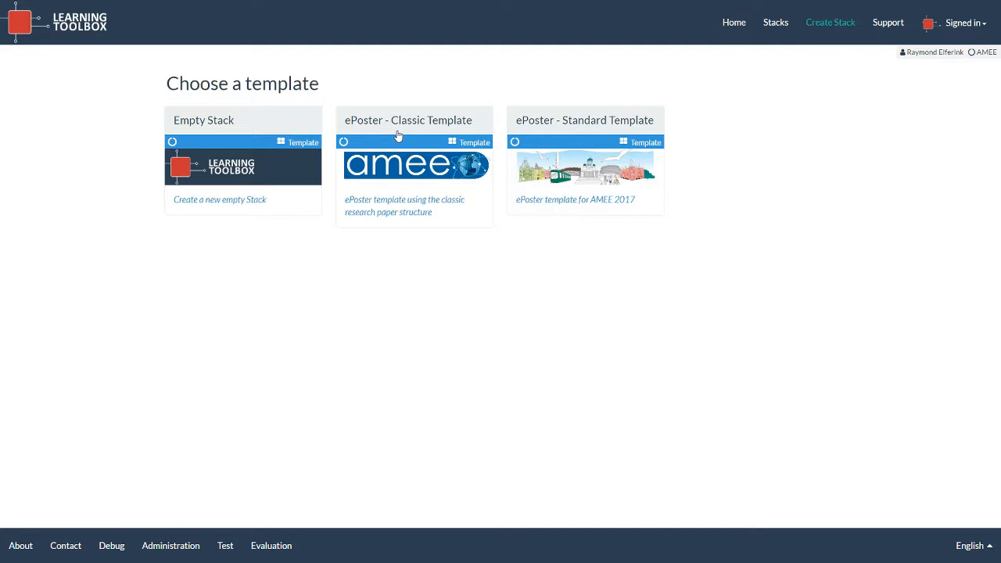
Create a stack from ePoster - Standard Template named 'Sensemaking with Bits & Pieces' and save it.
left_click(594, 131)
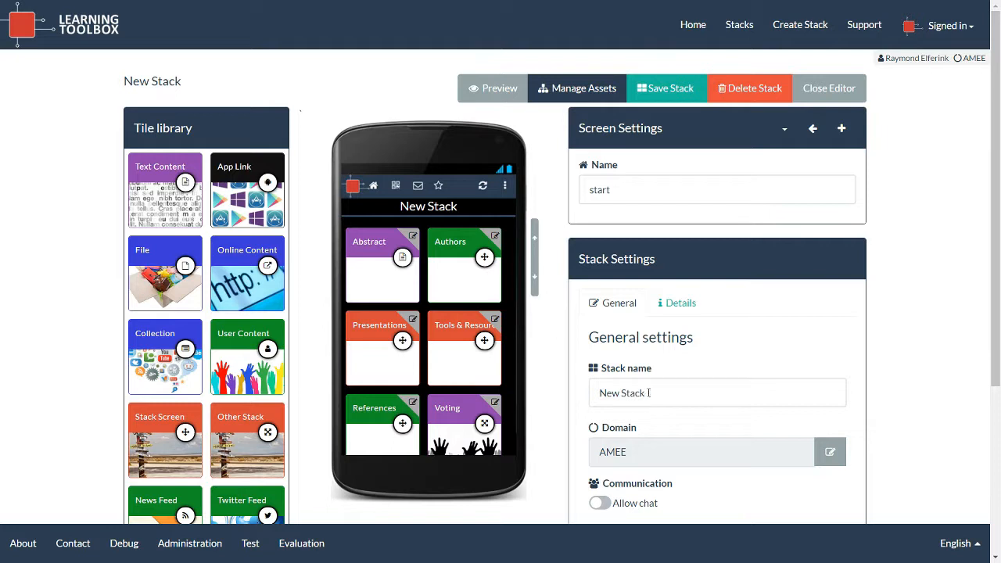
left_click_drag(649, 392, 598, 393)
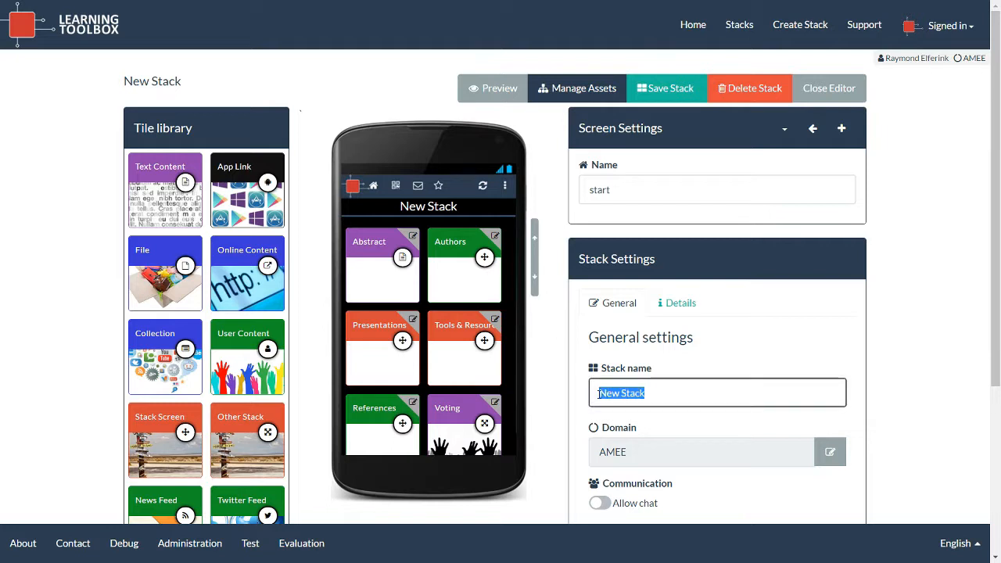
type("Sensemaking with Bits & Pieces")
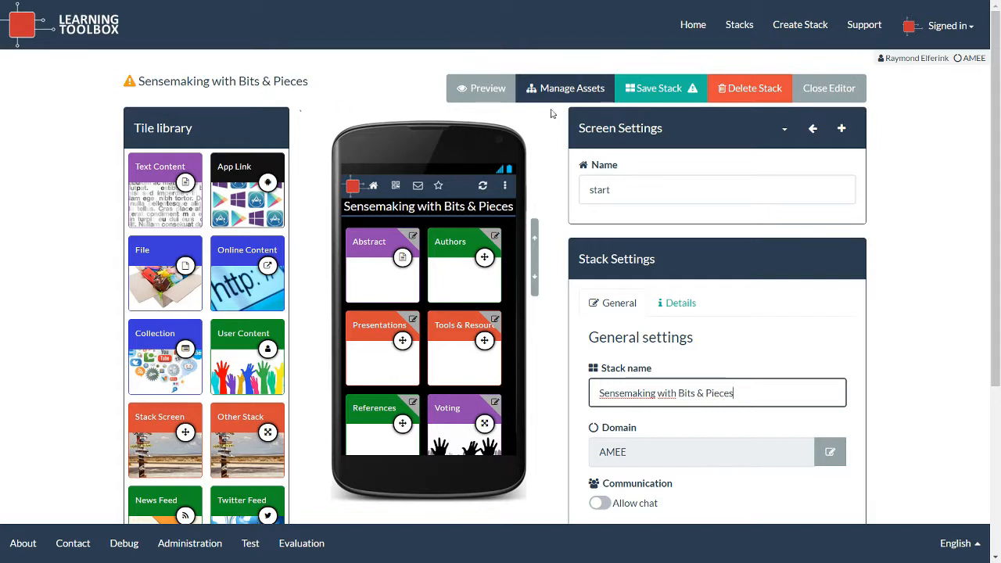
left_click(655, 91)
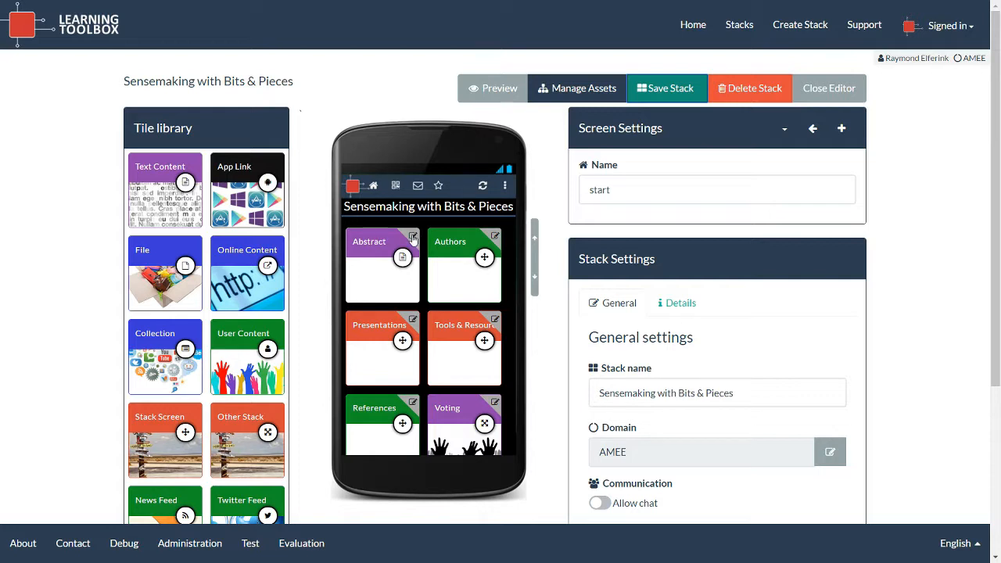
Open the Abstract tile editor, glance at its Layout options, and return to its Settings fields.
left_click(413, 238)
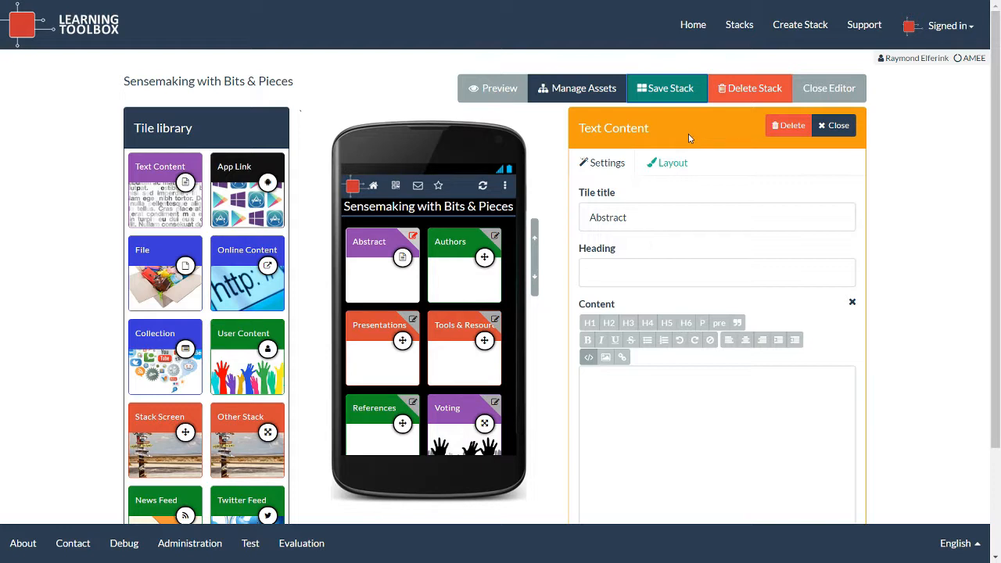
left_click(601, 165)
left_click(668, 164)
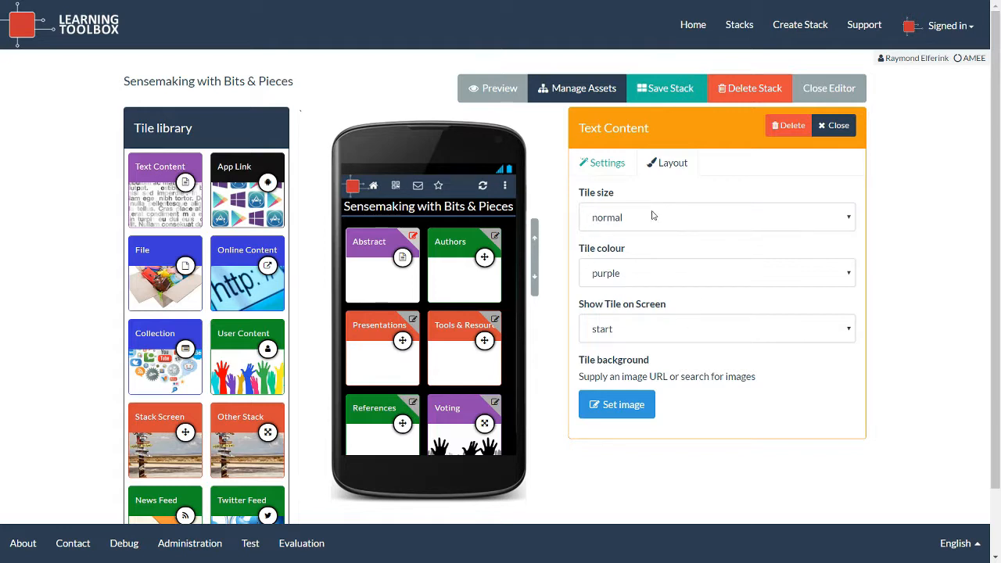
left_click(614, 166)
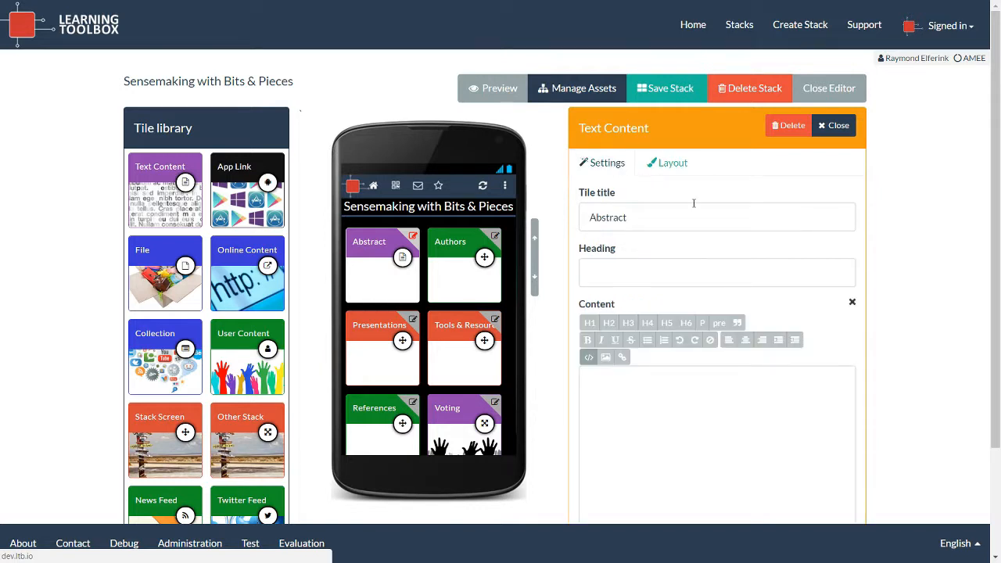
scroll(693, 206, "down", 1)
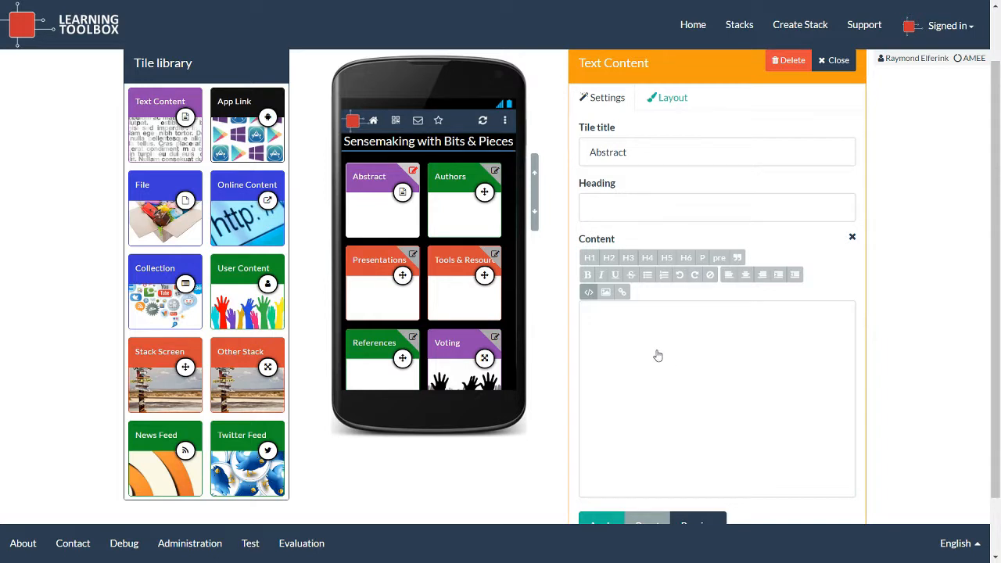
Paste the full abstract, Background through Take home message, into the Abstract tile and apply it.
left_click(658, 355)
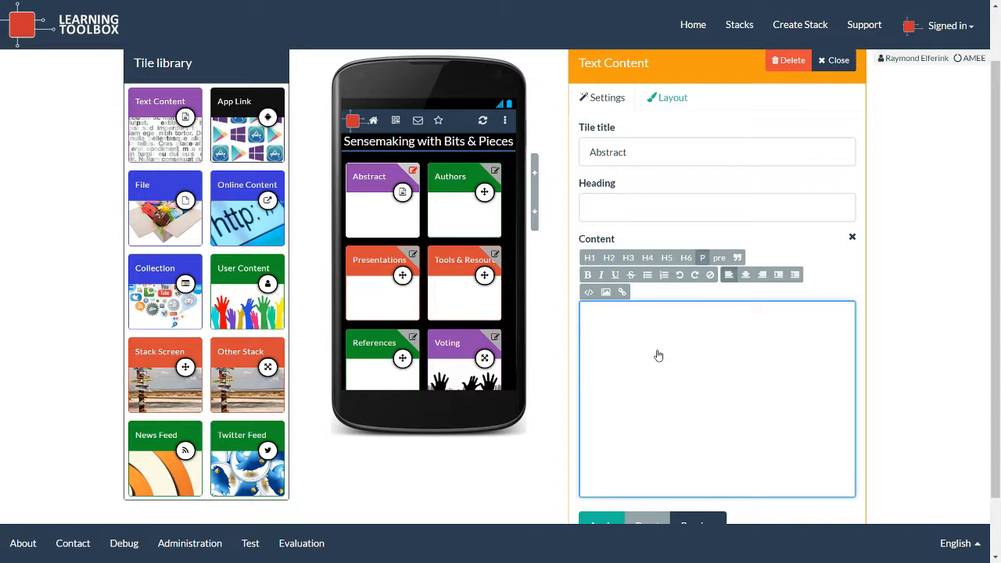
key("ctrl+v")
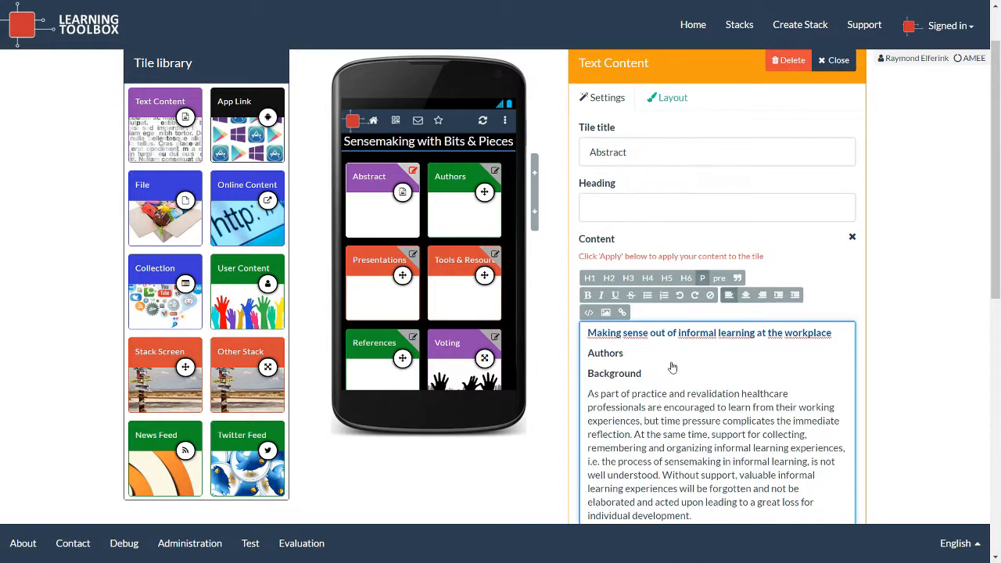
scroll(683, 376, "down", 1)
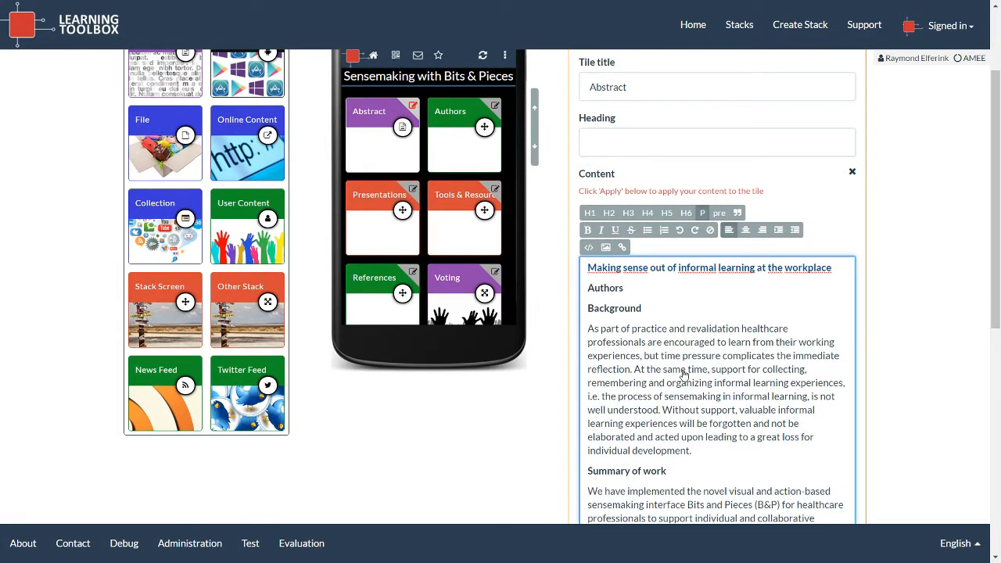
scroll(684, 375, "down", 3)
scroll(683, 376, "down", 3)
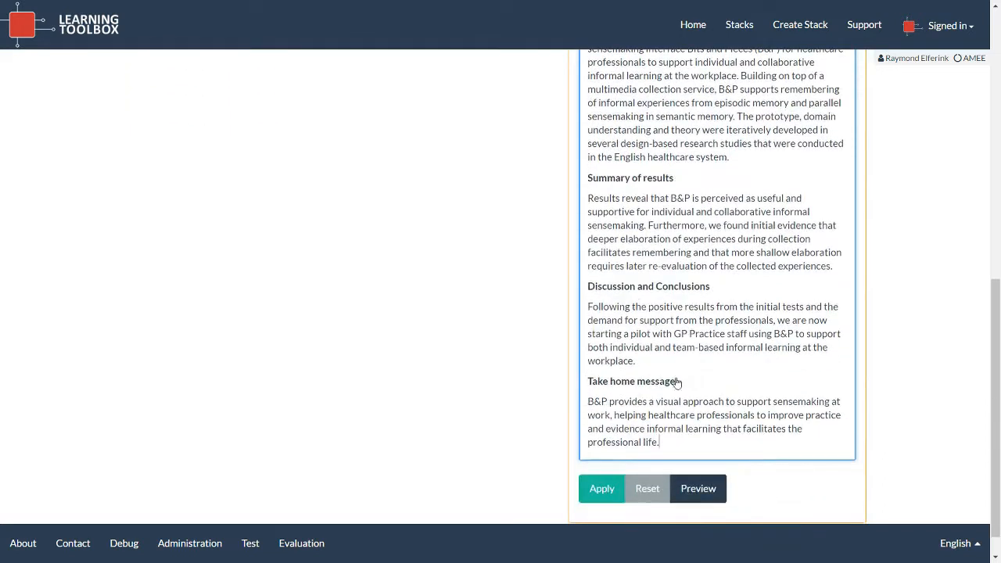
left_click(601, 488)
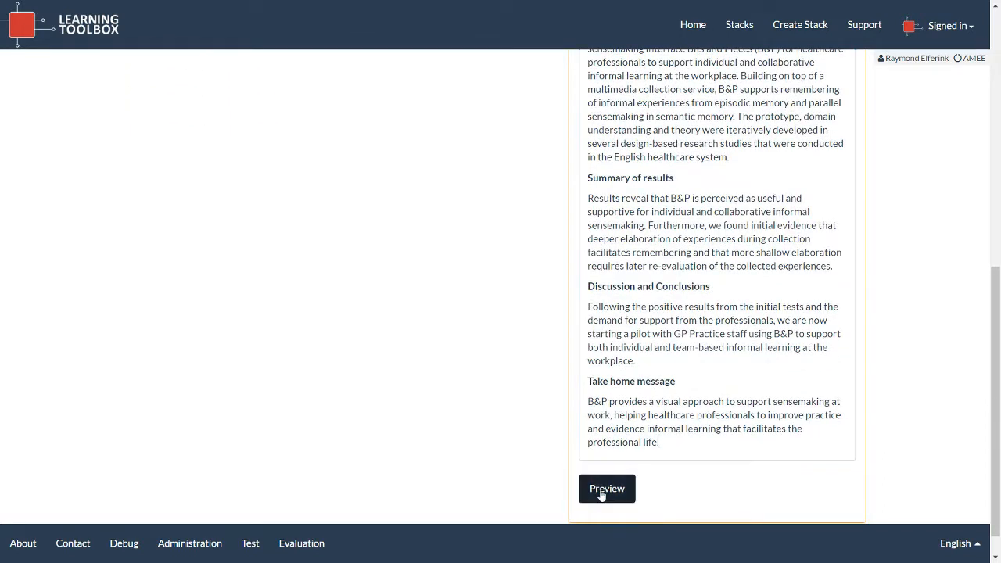
scroll(744, 375, "up", 7)
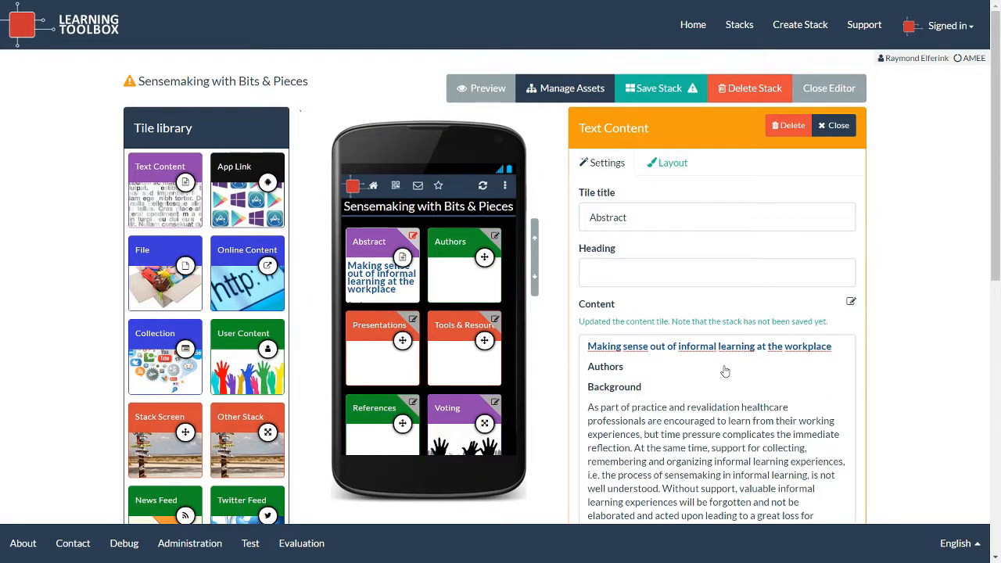
Try double size and blue on the Abstract tile, then revert to normal size and purple.
left_click(674, 163)
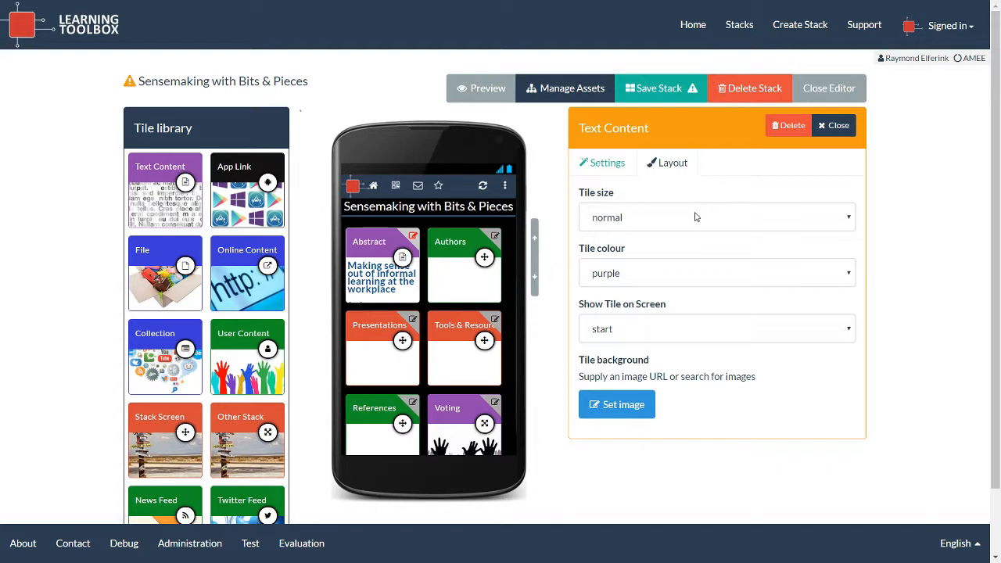
left_click(644, 224)
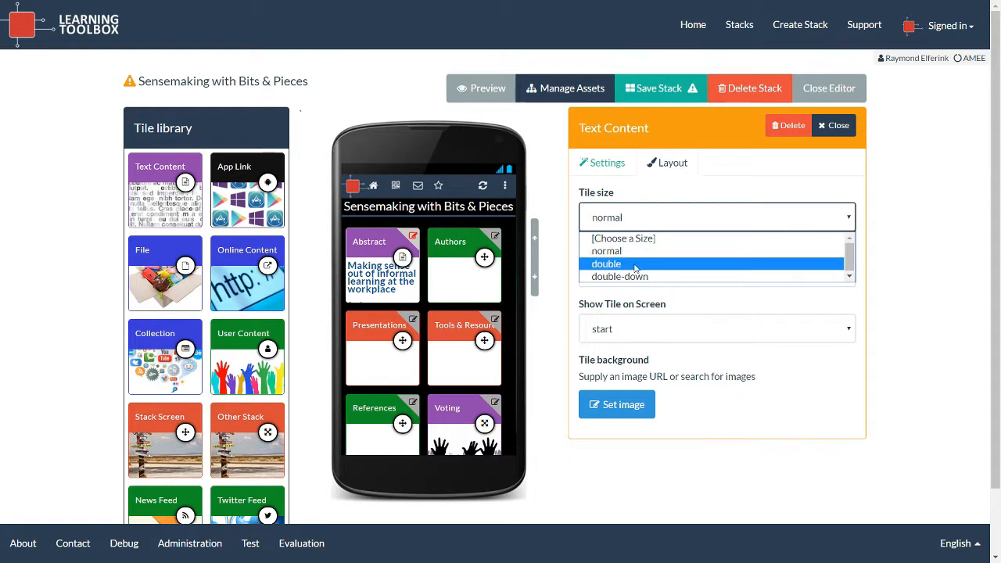
left_click(636, 264)
left_click(652, 217)
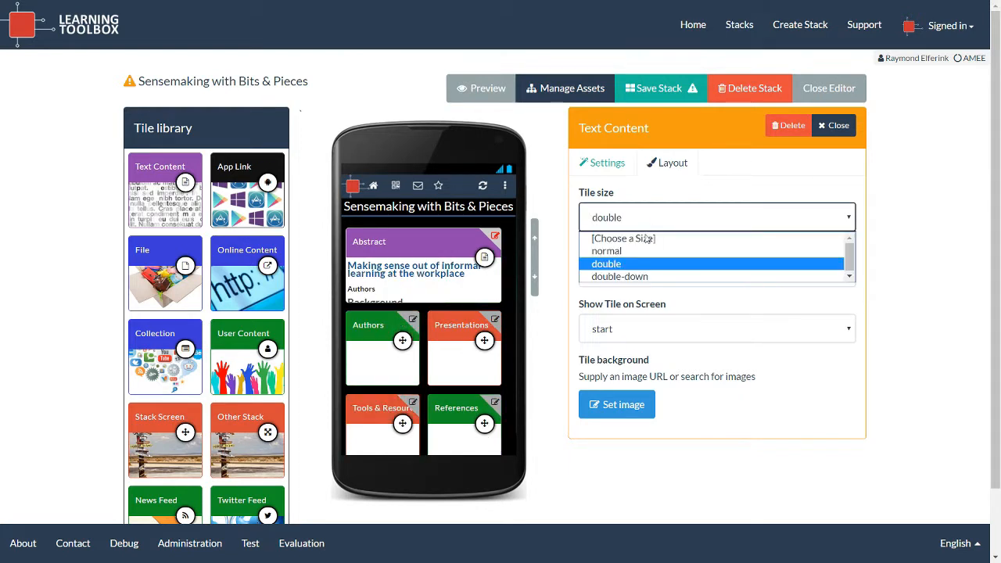
left_click(639, 249)
left_click(630, 274)
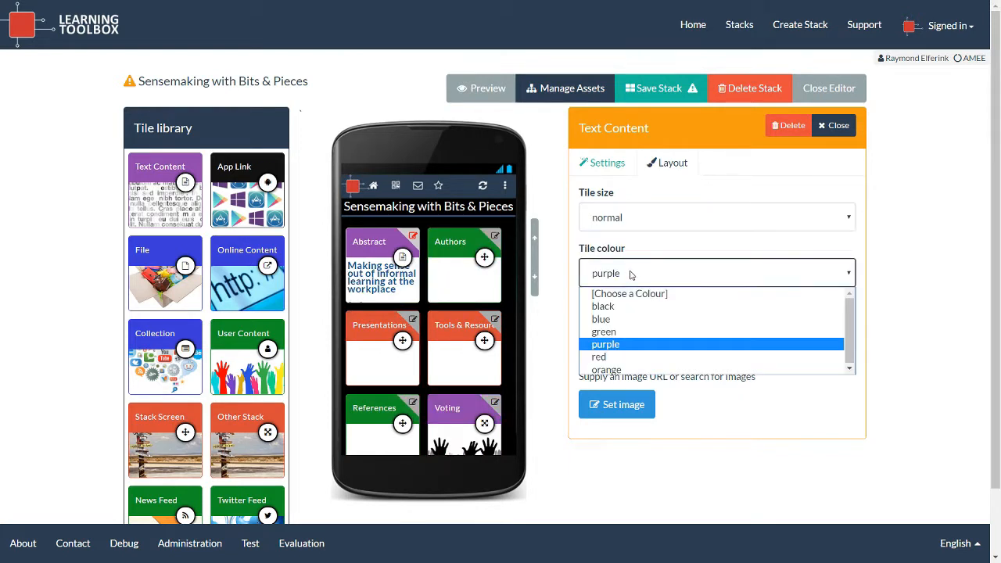
left_click(635, 318)
left_click(648, 278)
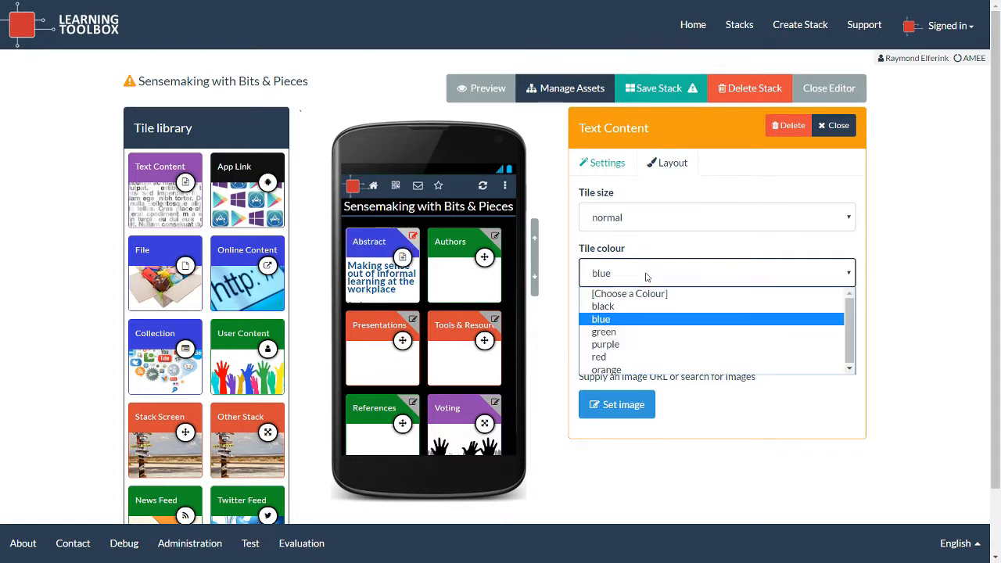
left_click(630, 349)
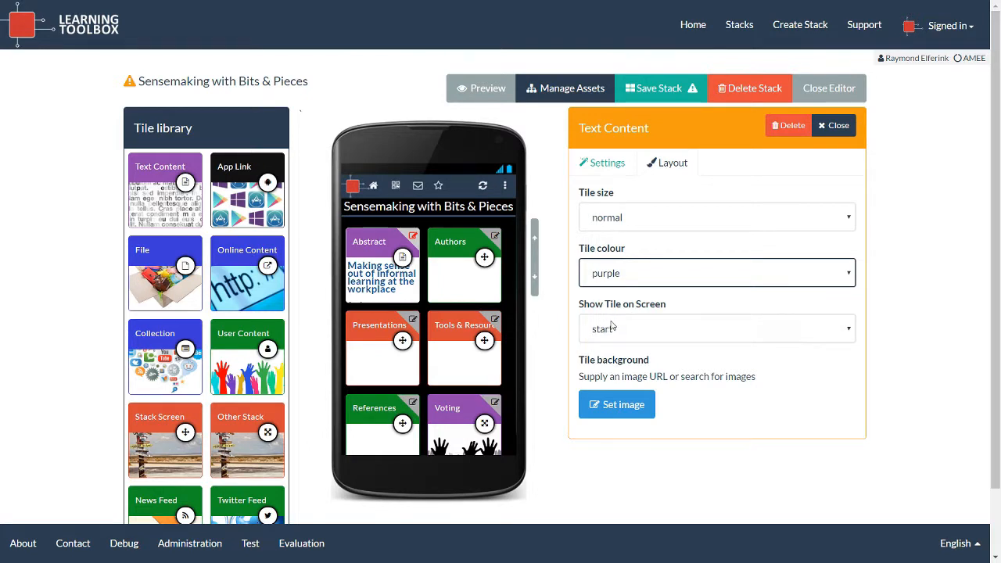
Search Pixabay for 'sense' images to use as the Abstract tile's background.
left_click(625, 406)
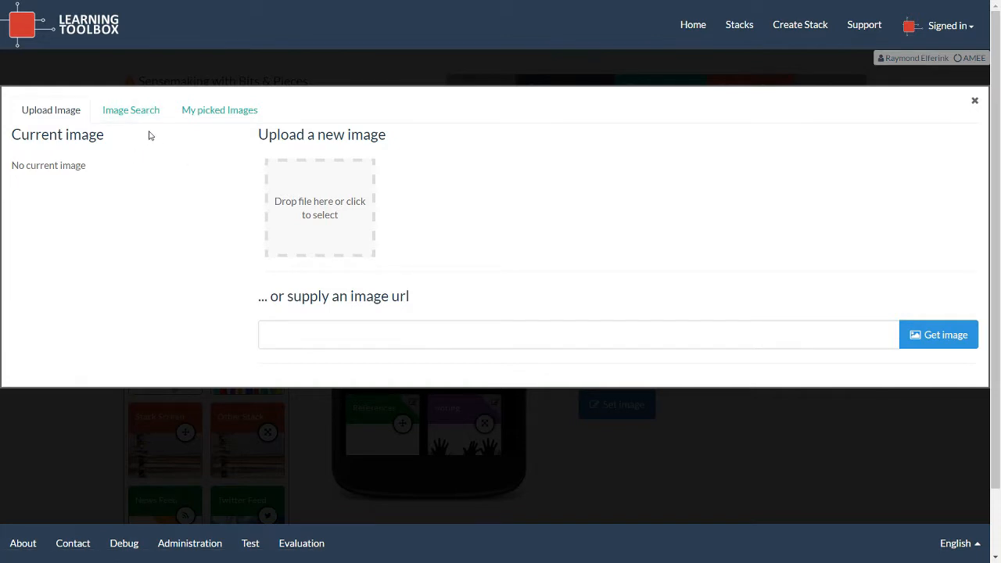
left_click(132, 112)
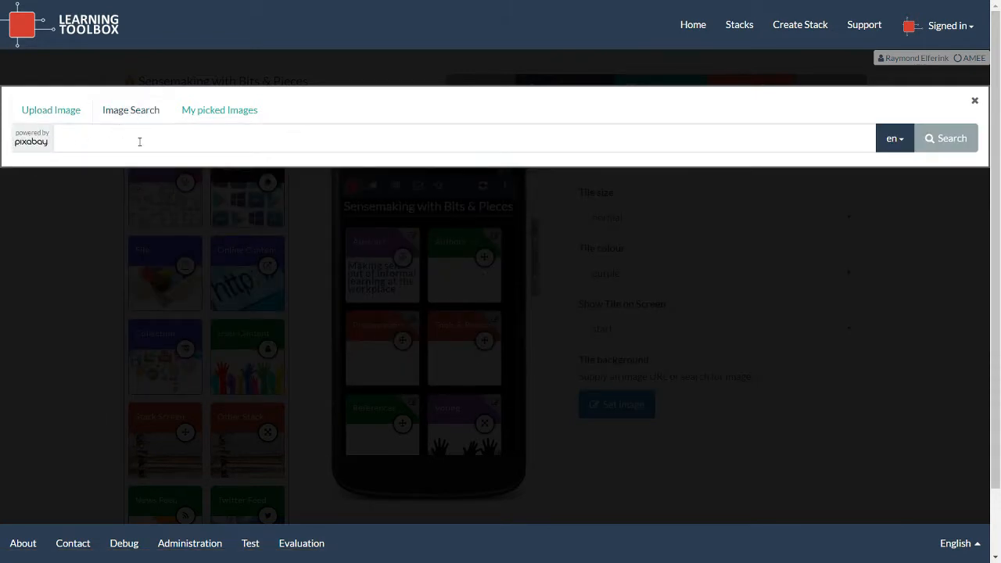
left_click(215, 114)
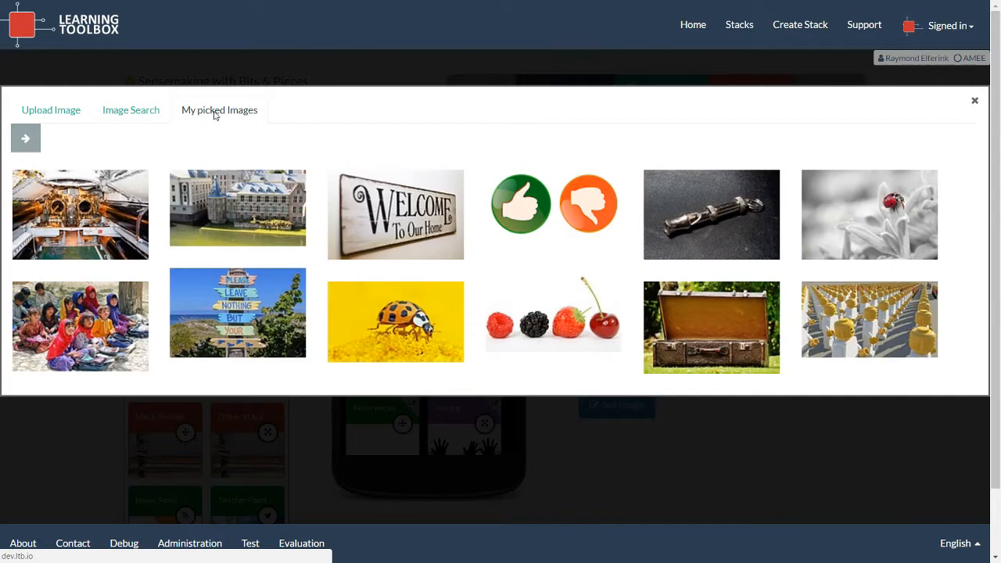
left_click(139, 117)
left_click(145, 134)
type("sense")
key("Return")
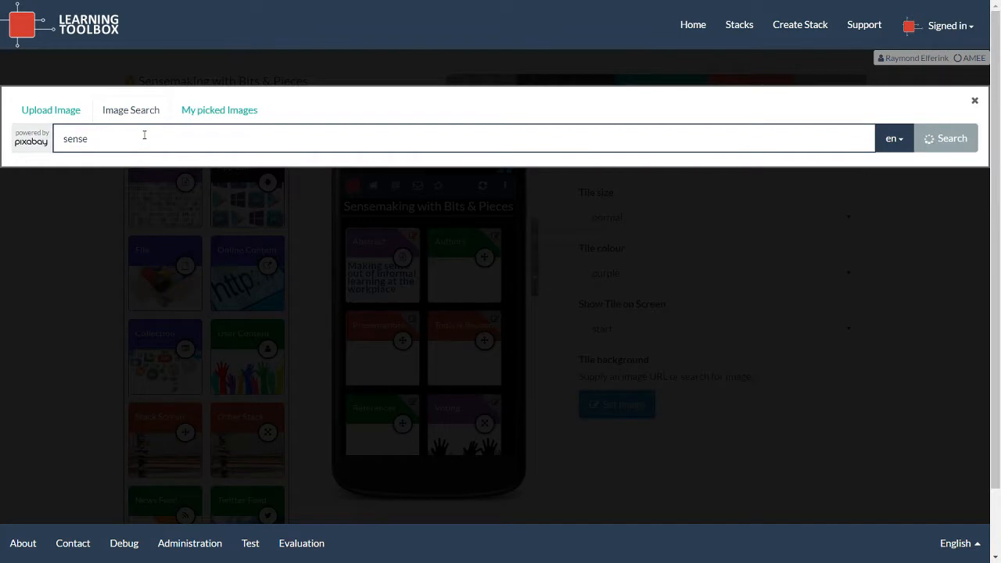
Apply the black-and-white pensive man photo, repositioned in the crop frame, as the tile background.
left_click(83, 208)
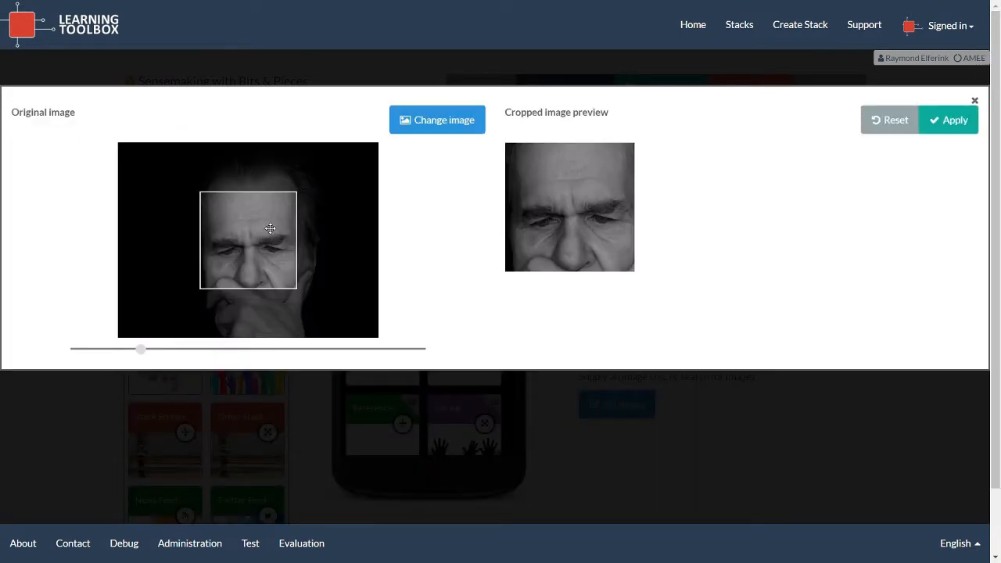
left_click_drag(257, 233, 259, 223)
scroll(258, 223, "down", 6)
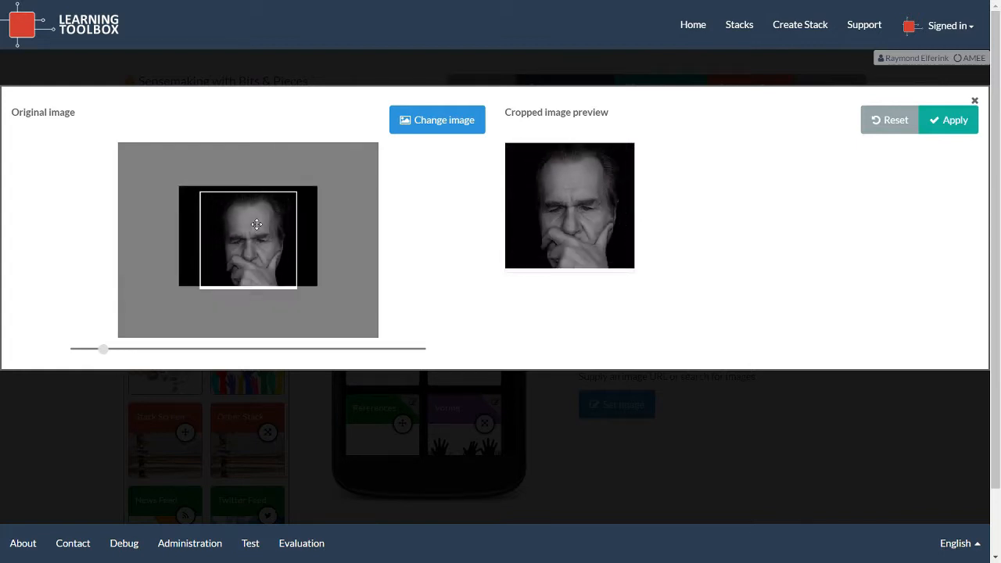
scroll(255, 225, "down", 1)
scroll(254, 224, "up", 1)
left_click_drag(254, 226, 254, 243)
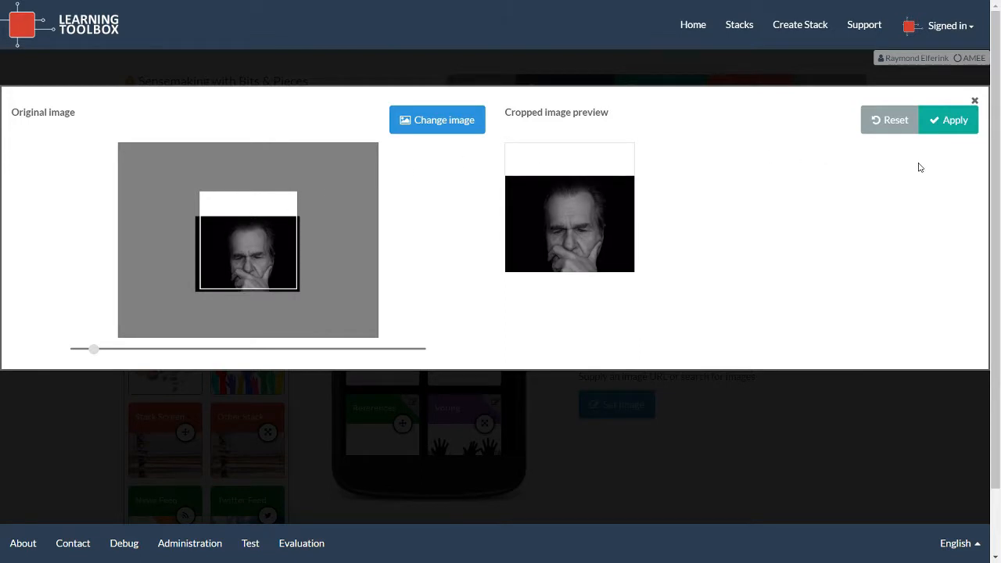
left_click(953, 127)
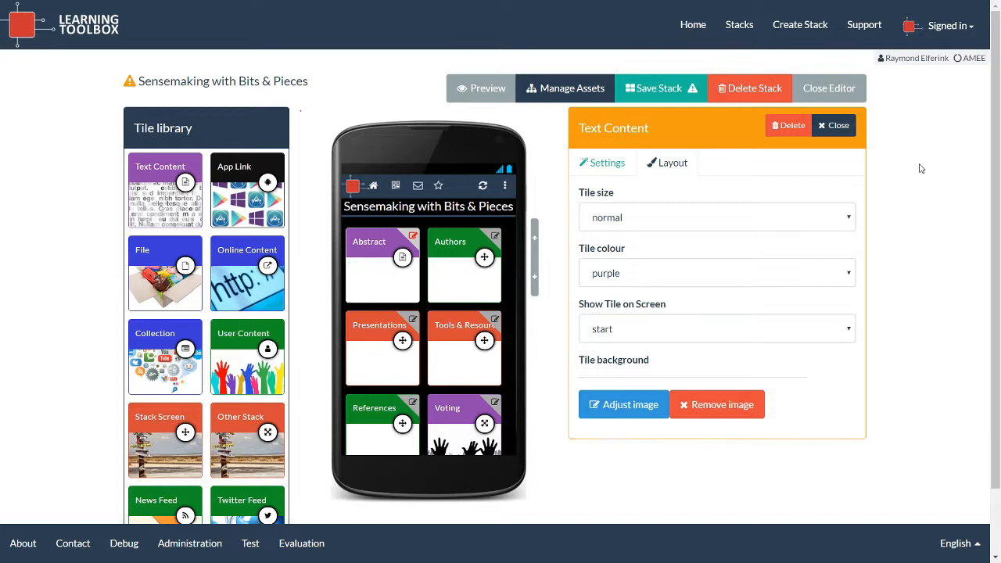
Return to the Abstract tile's title and content settings and close its editor.
scroll(921, 168, "down", 2)
scroll(917, 167, "up", 1)
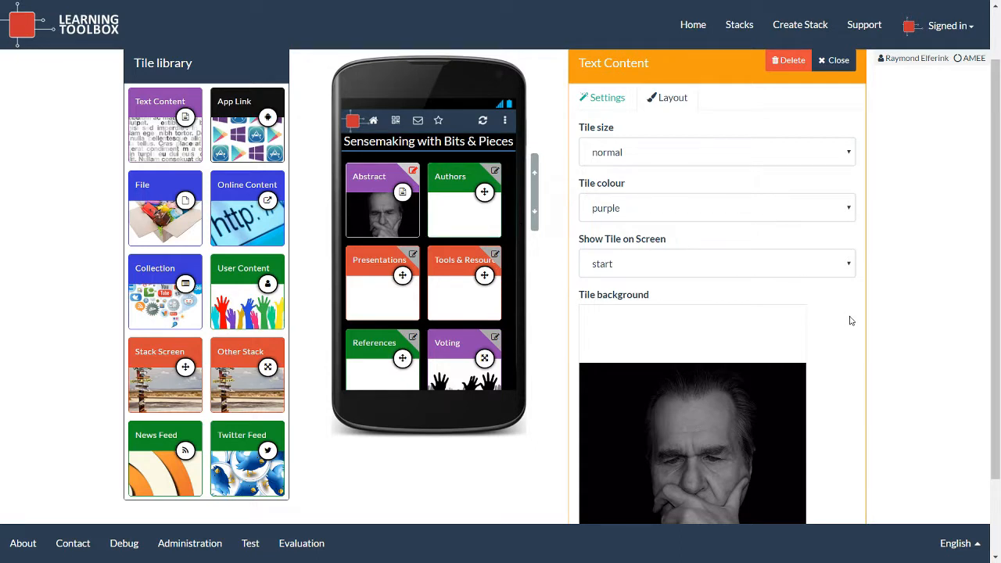
scroll(851, 320, "up", 1)
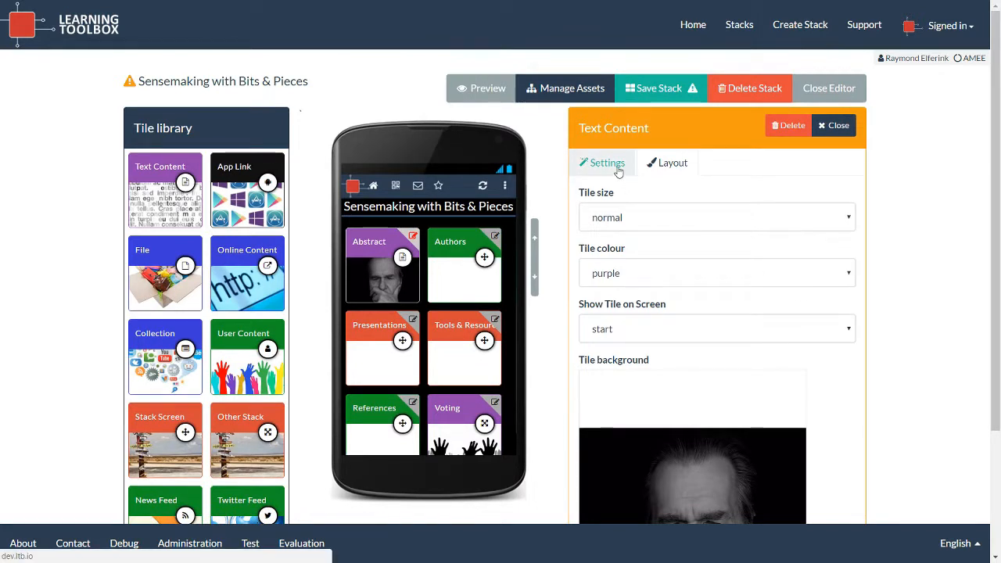
left_click(617, 167)
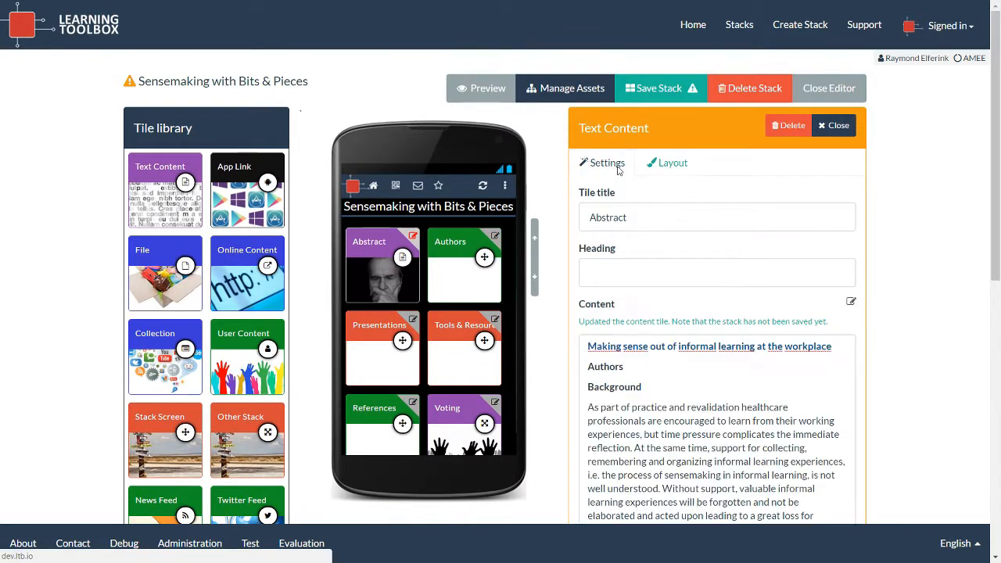
left_click(835, 128)
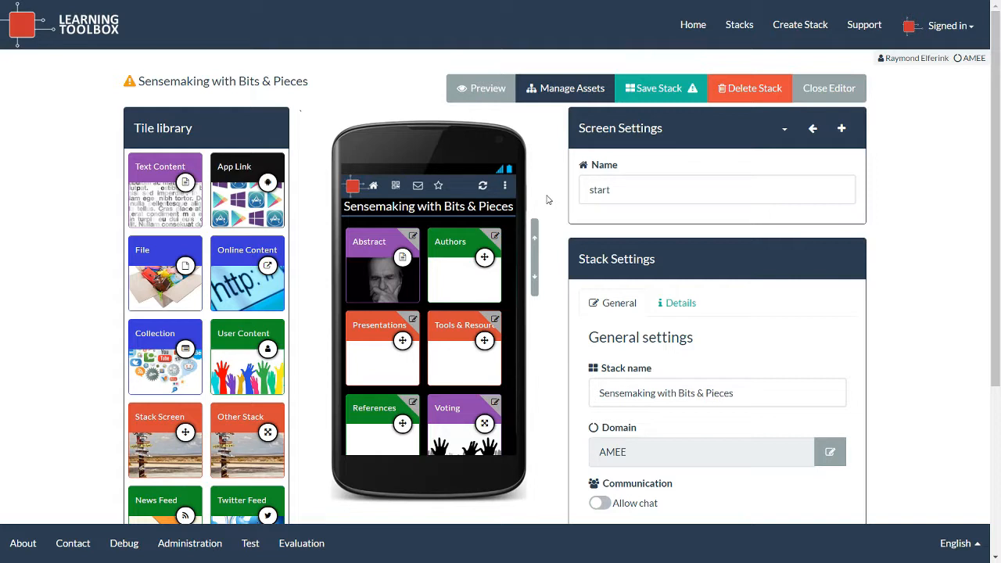
Review the Authors tile's layout and linked screen, close its editor, then open the Screen Settings dropdown.
left_click(494, 237)
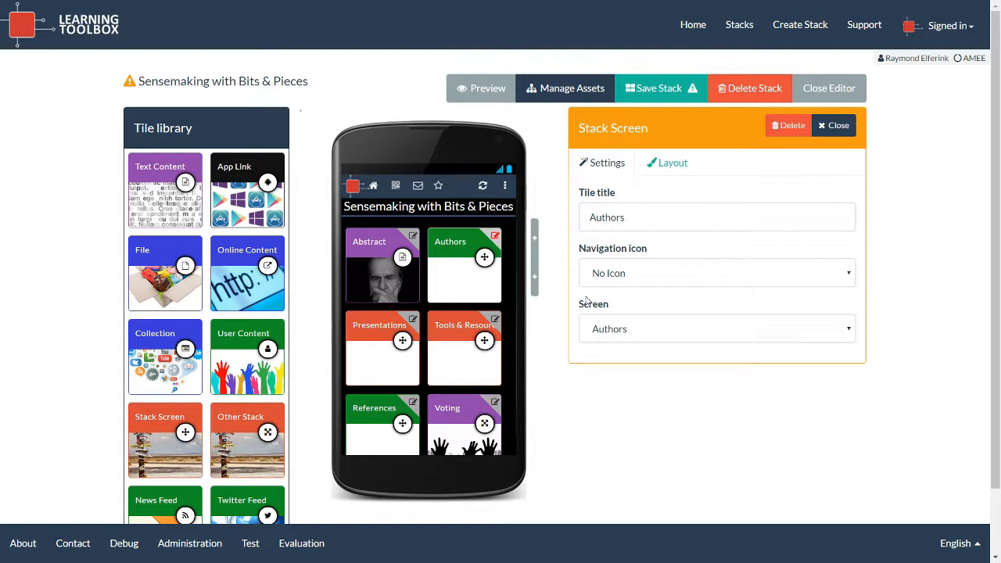
left_click(656, 165)
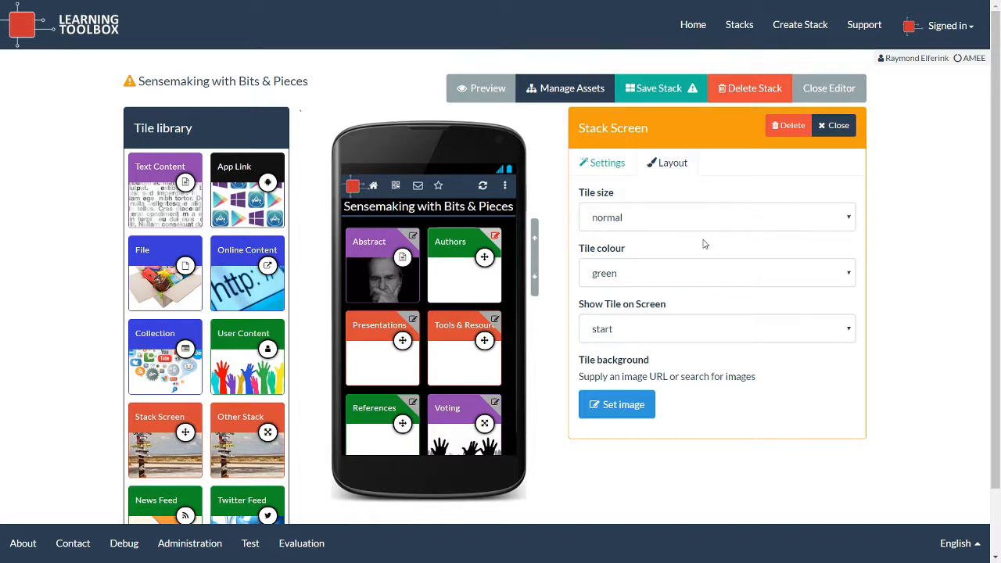
left_click(604, 164)
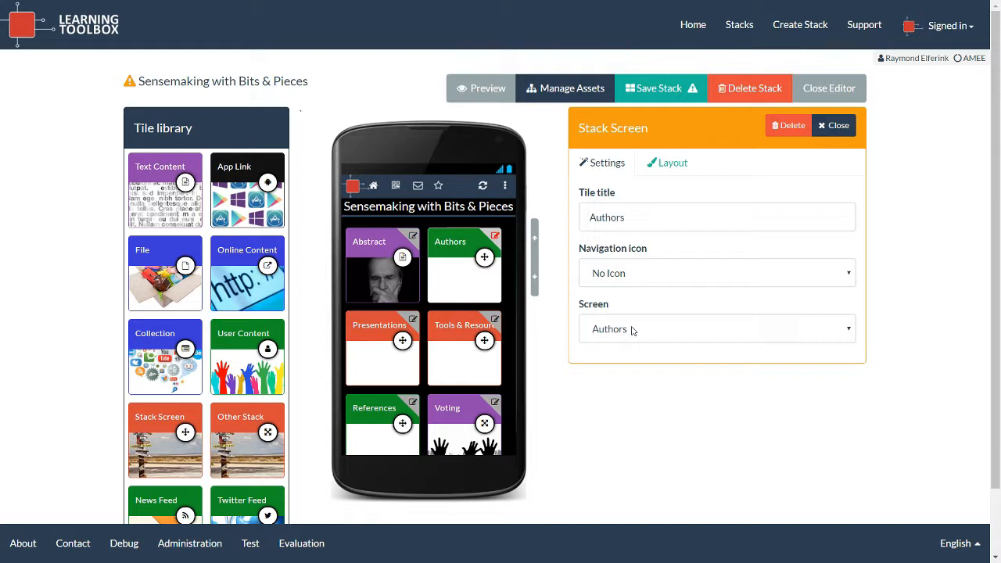
left_click(832, 136)
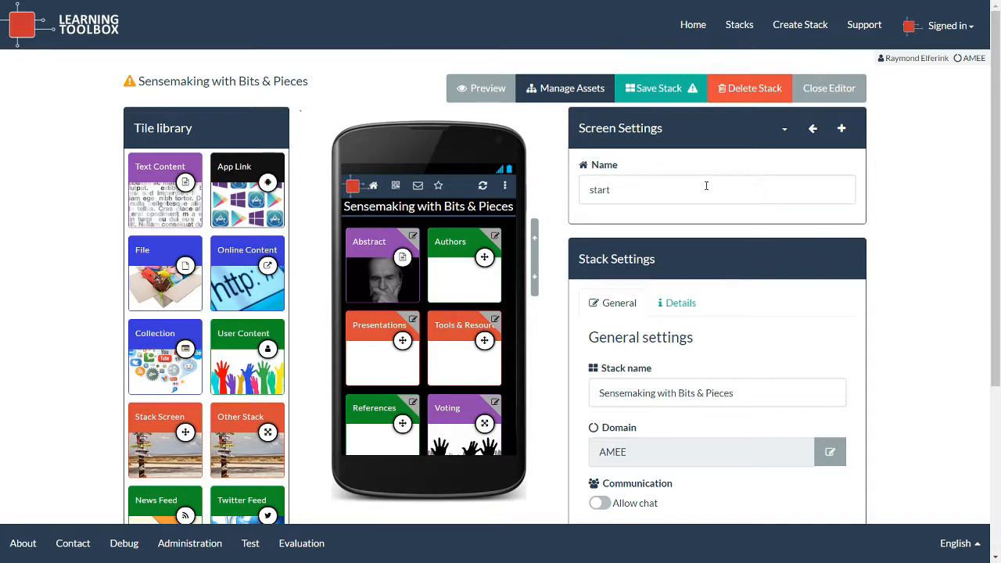
left_click(784, 130)
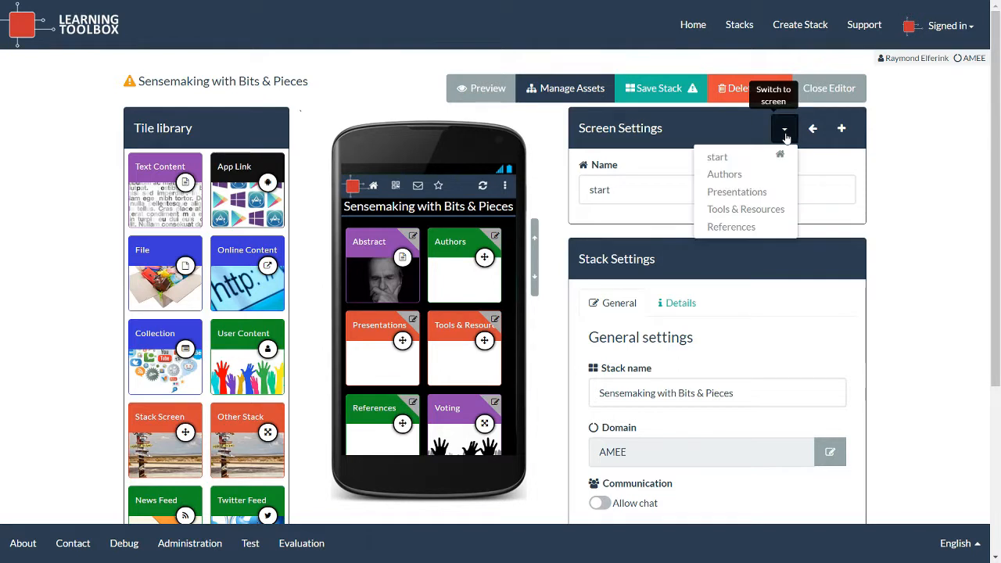
Pick Authors from the Screen Settings dropdown to edit that empty screen.
left_click(725, 175)
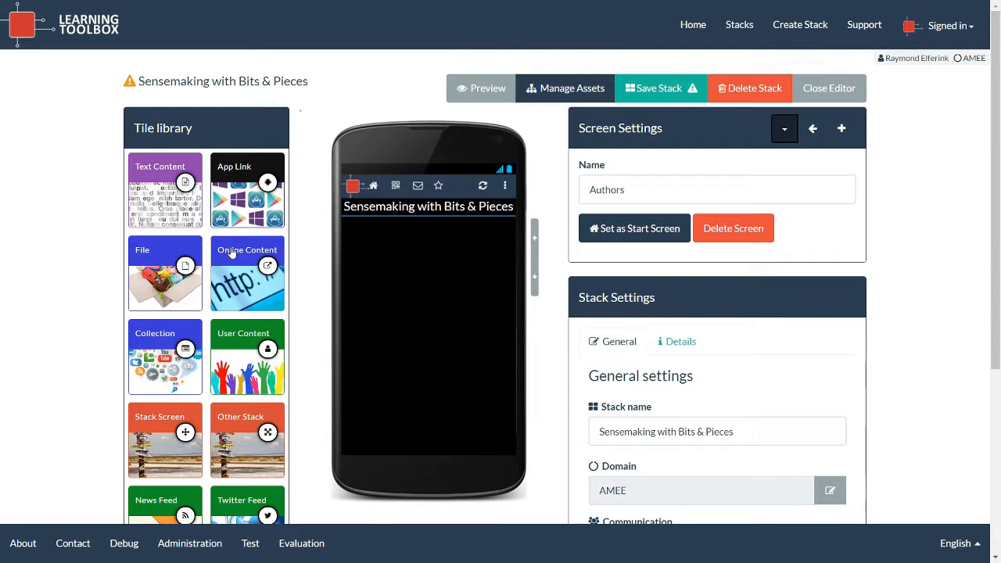
Add an Online Content tile linking the Twitter profile, trimming its title to the person's name.
left_click_drag(231, 253, 370, 245)
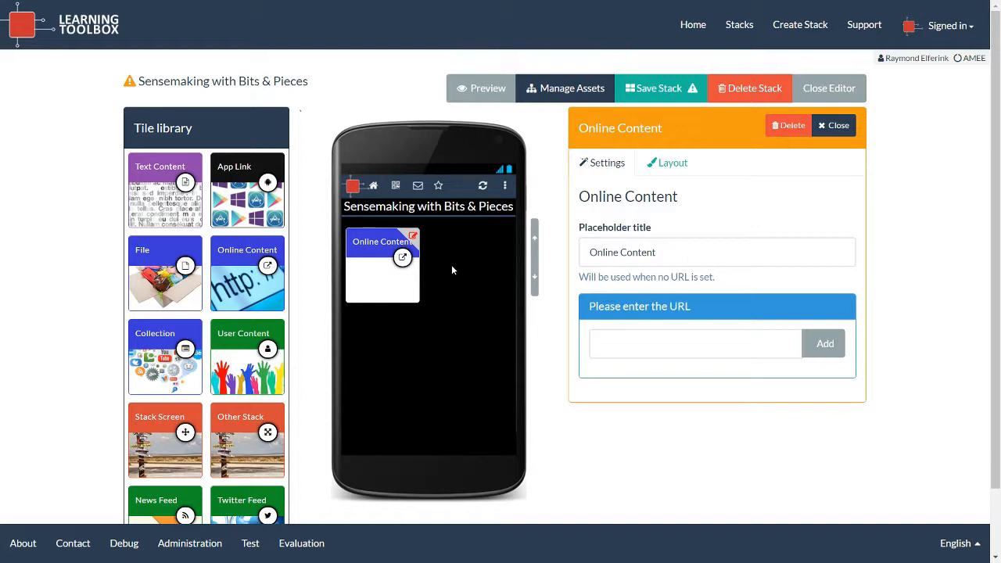
left_click(661, 171)
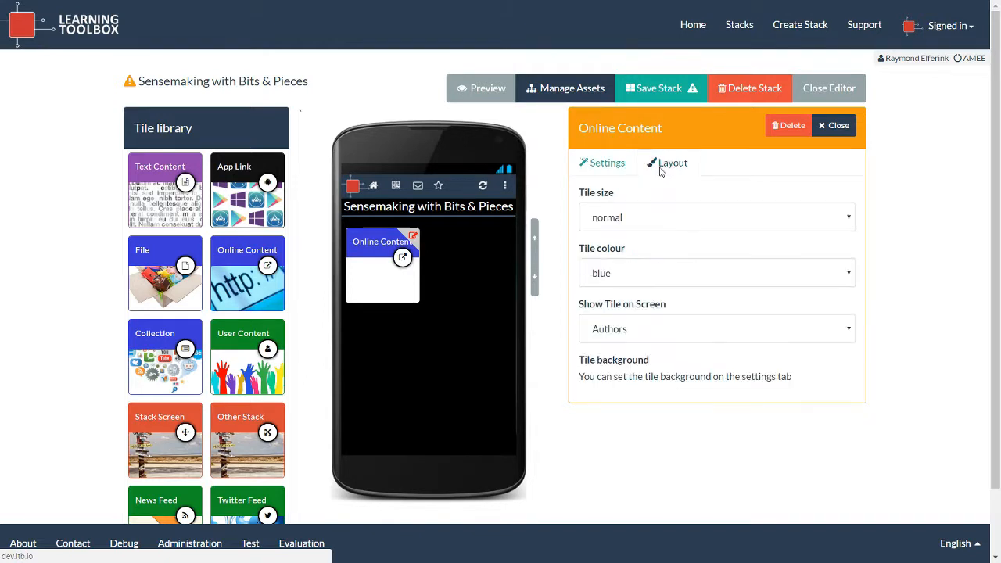
left_click(617, 169)
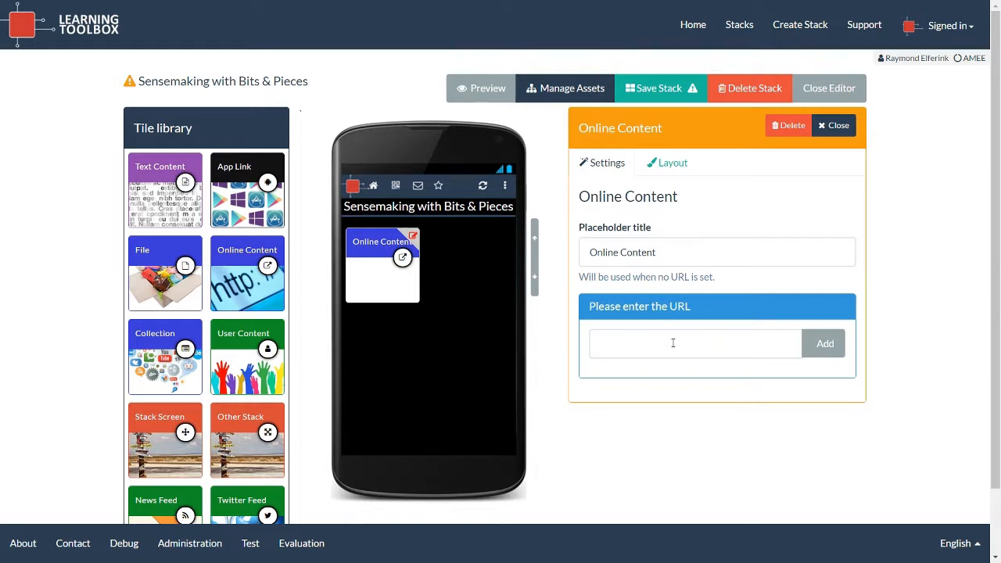
left_click(623, 350)
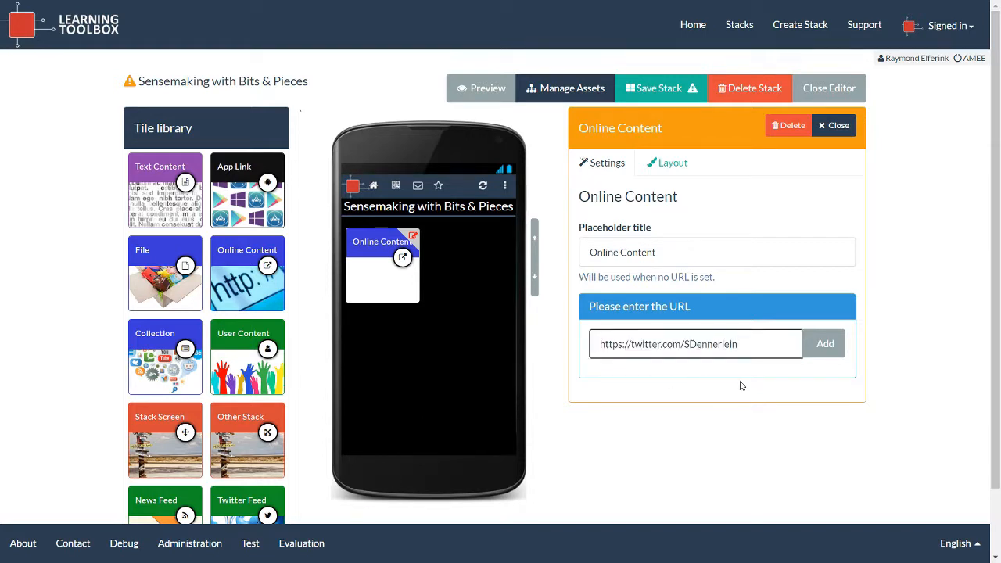
left_click(829, 349)
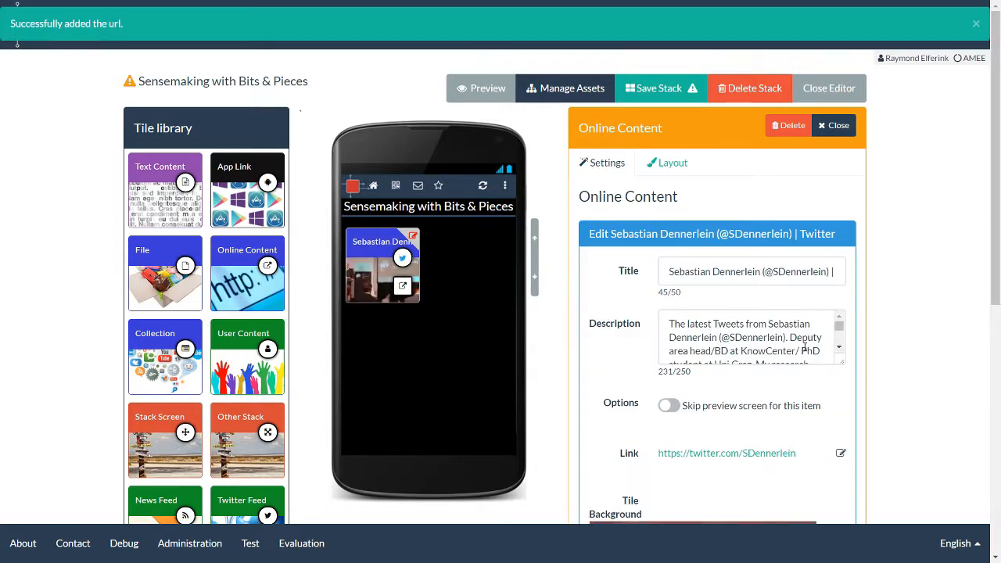
left_click_drag(761, 271, 857, 273)
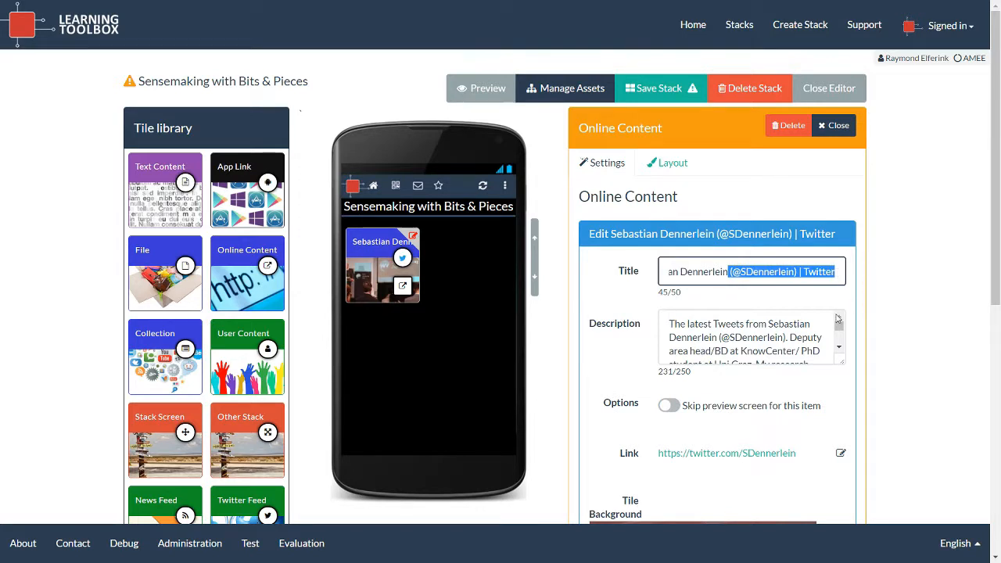
key("BackSpace")
Set the Twitter tile's background to the portrait photo from the linked page.
scroll(758, 342, "down", 2)
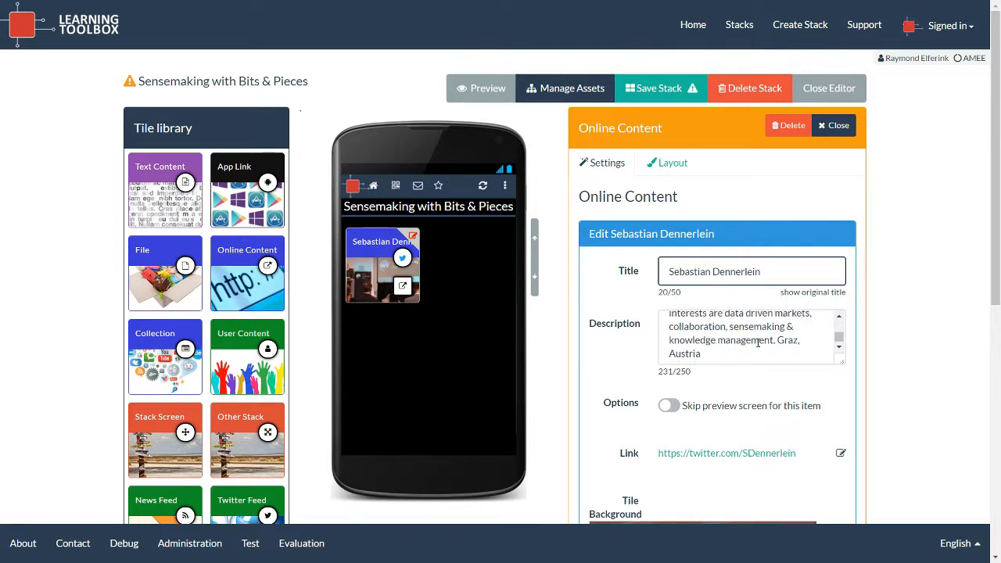
scroll(898, 339, "down", 4)
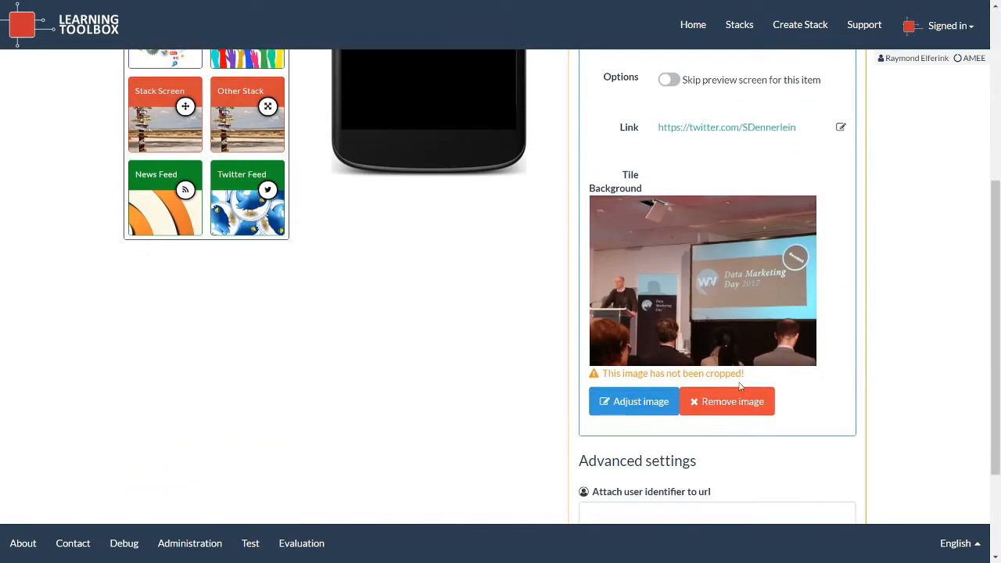
left_click(634, 405)
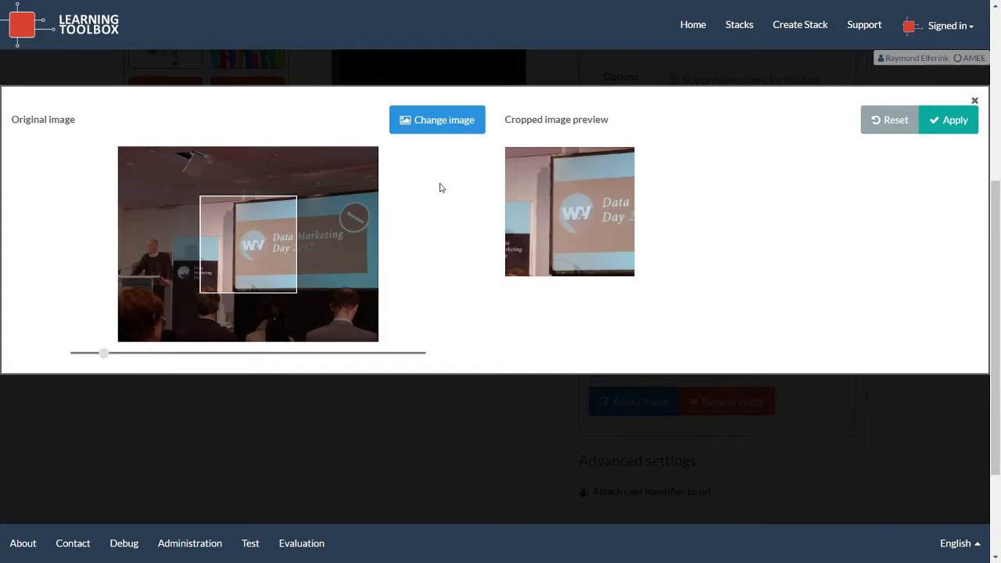
left_click(462, 127)
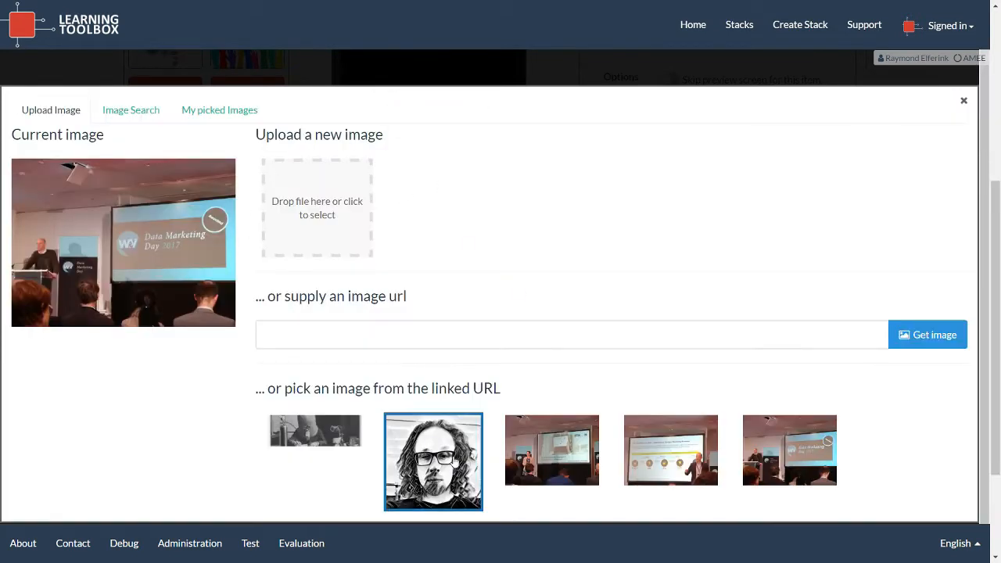
left_click(459, 456)
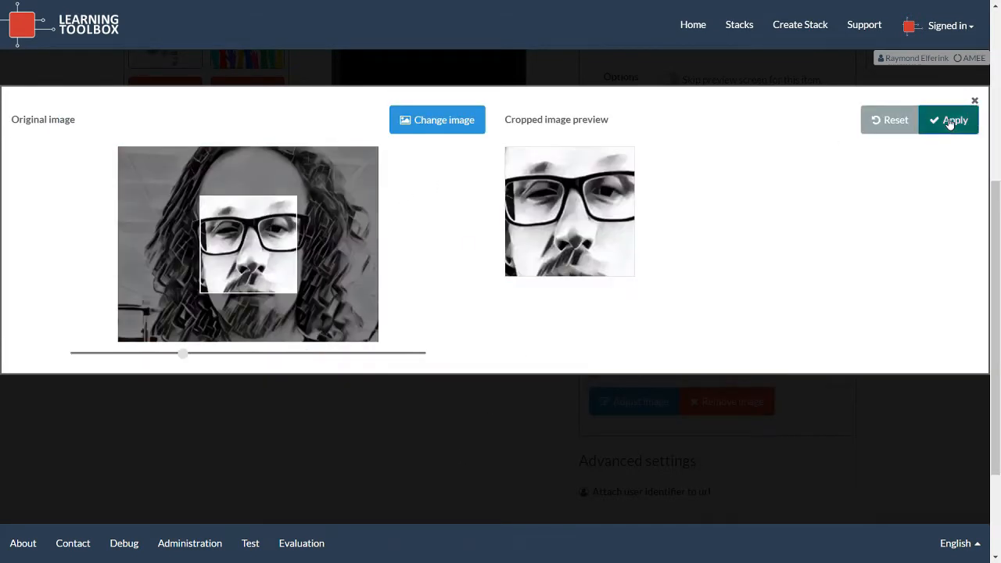
left_click(951, 121)
scroll(945, 156, "up", 4)
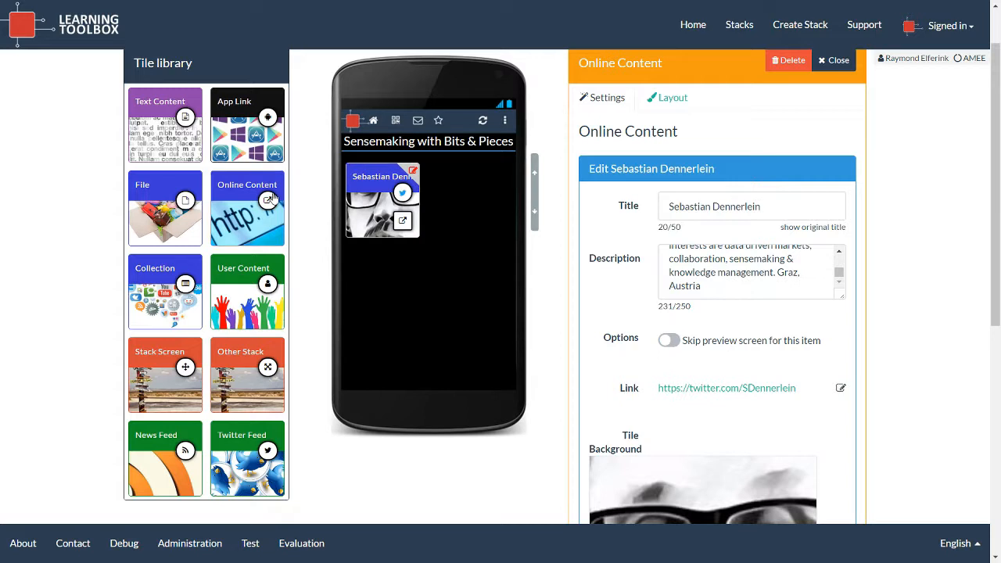
Add a second Online Content tile linked to the pasted ResearchGate profile URL.
left_click_drag(272, 197, 465, 200)
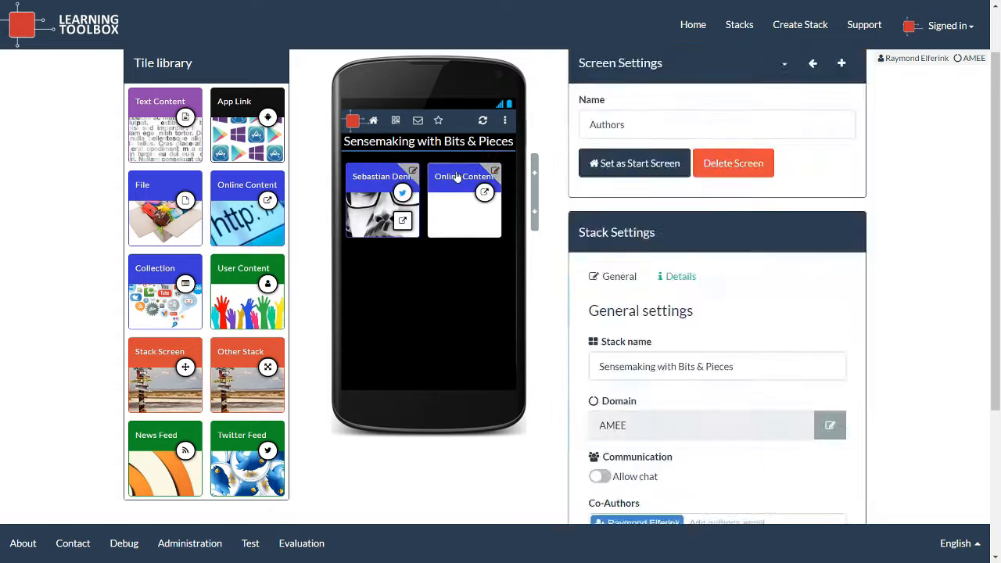
left_click(629, 279)
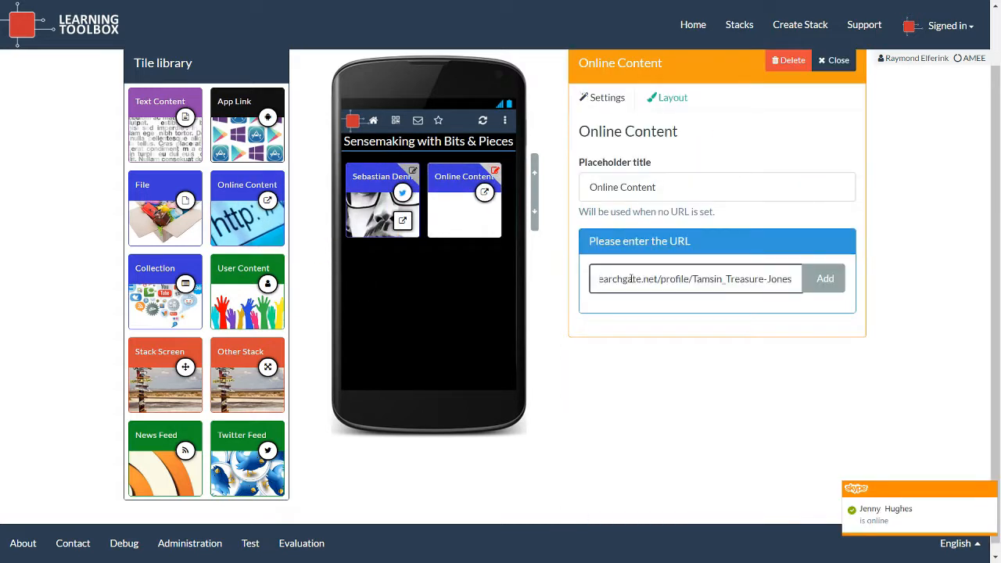
left_click(824, 278)
Give the ResearchGate tile a cropped portrait photo background and finish editing it.
scroll(719, 336, "down", 3)
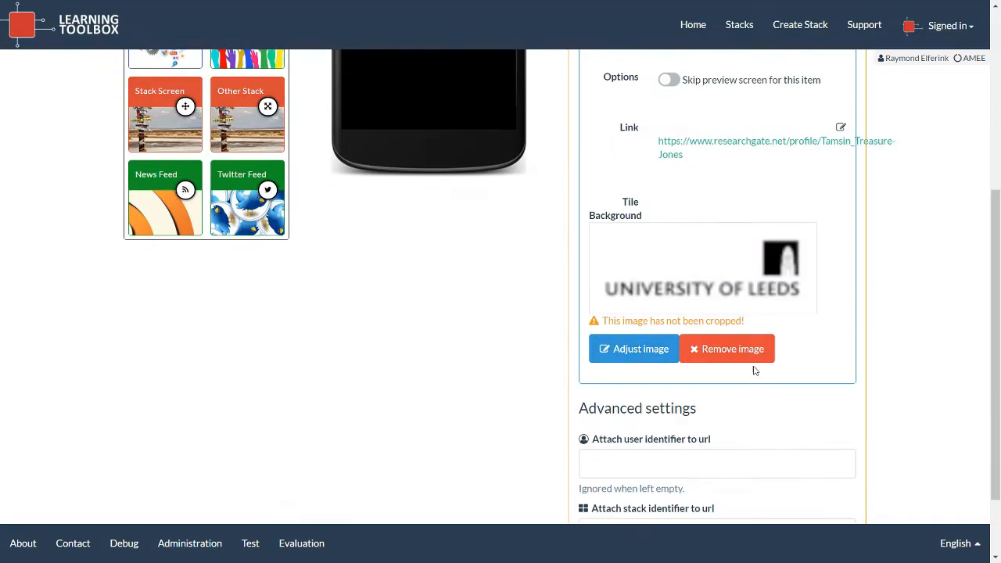
left_click(631, 349)
left_click(445, 121)
left_click(428, 442)
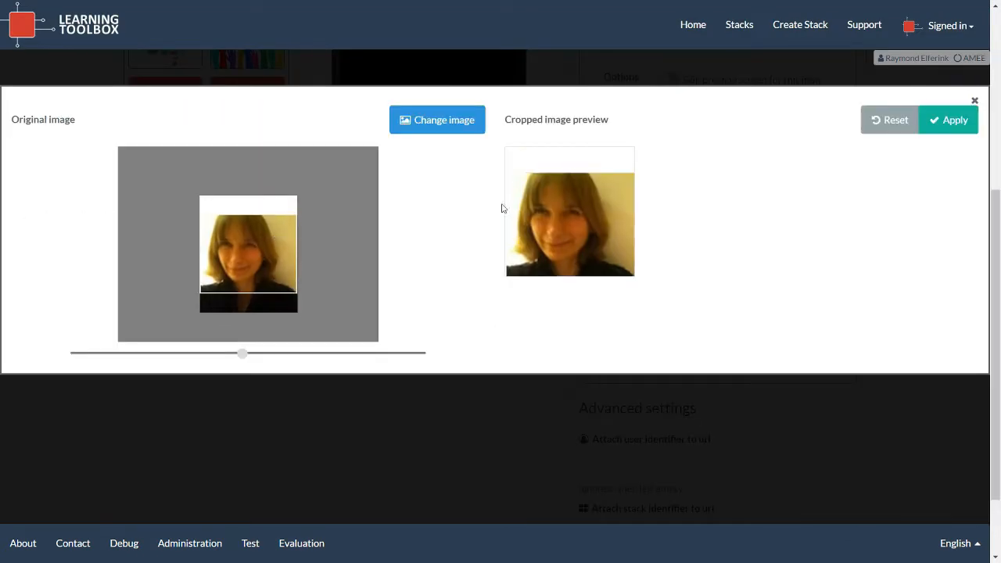
left_click(948, 120)
scroll(899, 195, "up", 4)
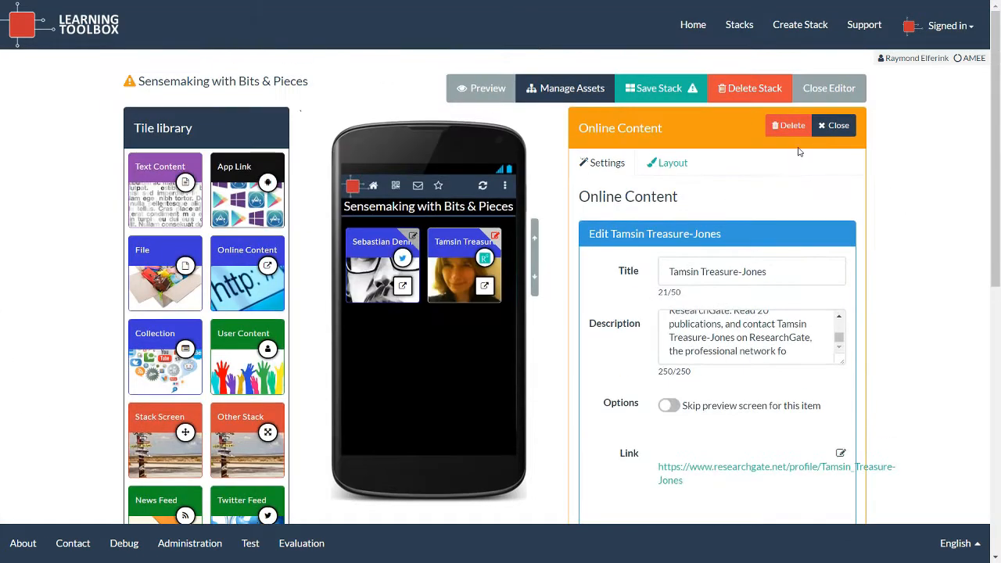
left_click(834, 128)
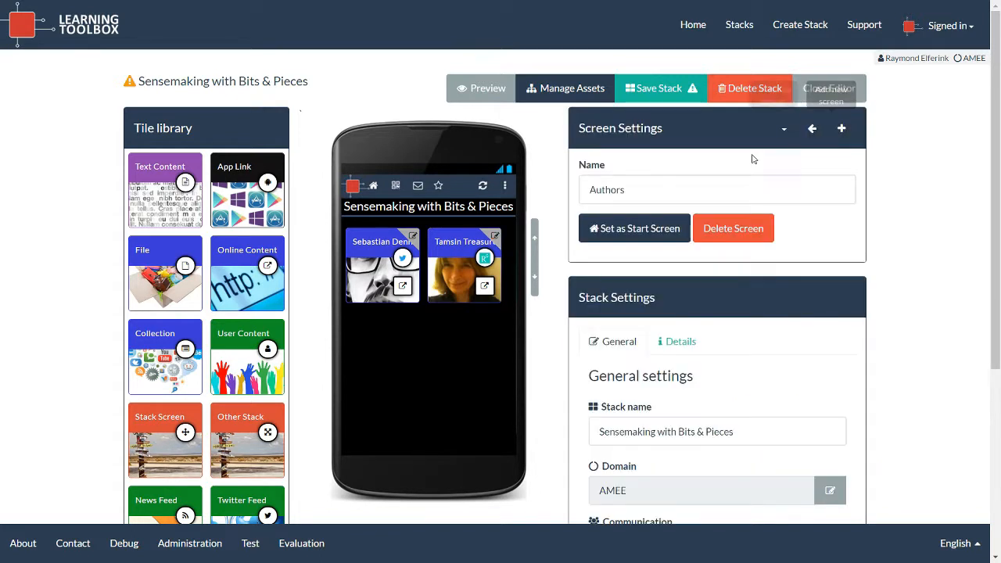
On the start screen, inspect the Presentations tile's layout and target-screen settings.
left_click(783, 130)
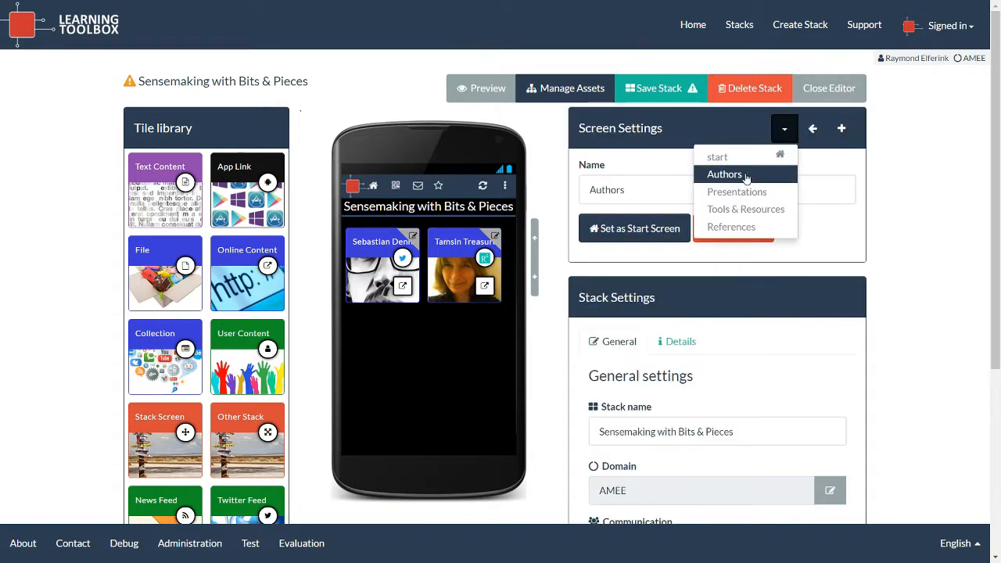
left_click(719, 157)
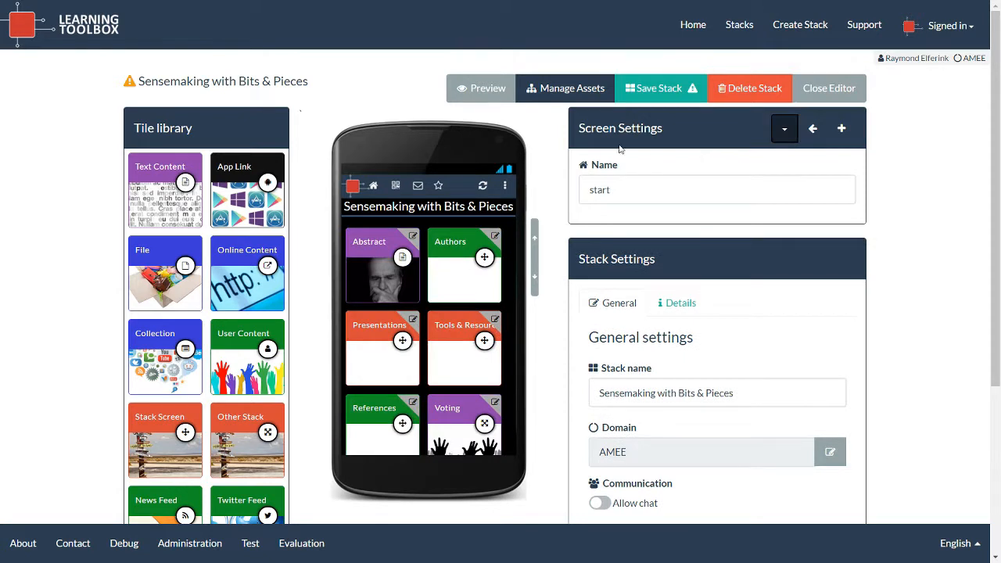
left_click(414, 323)
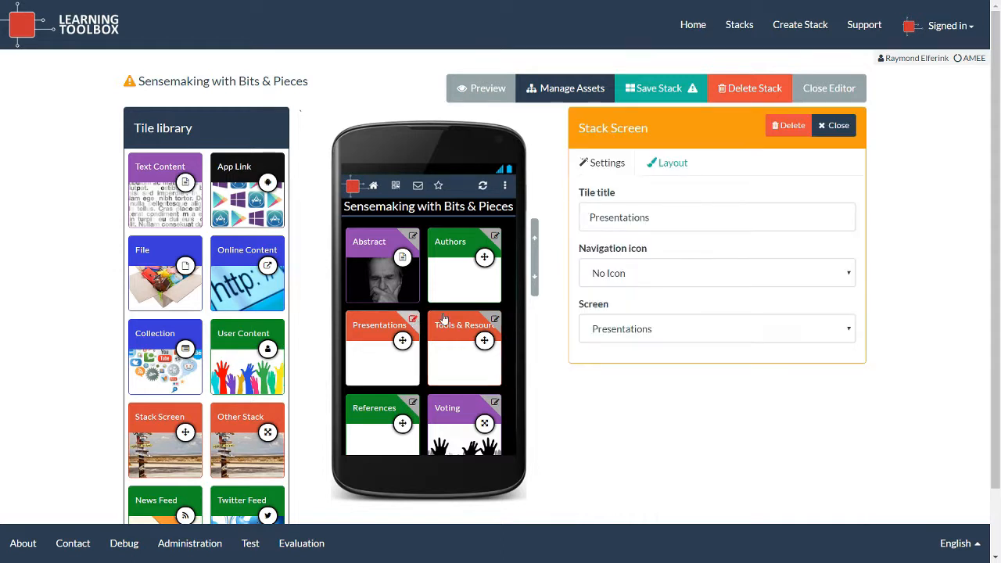
left_click(660, 164)
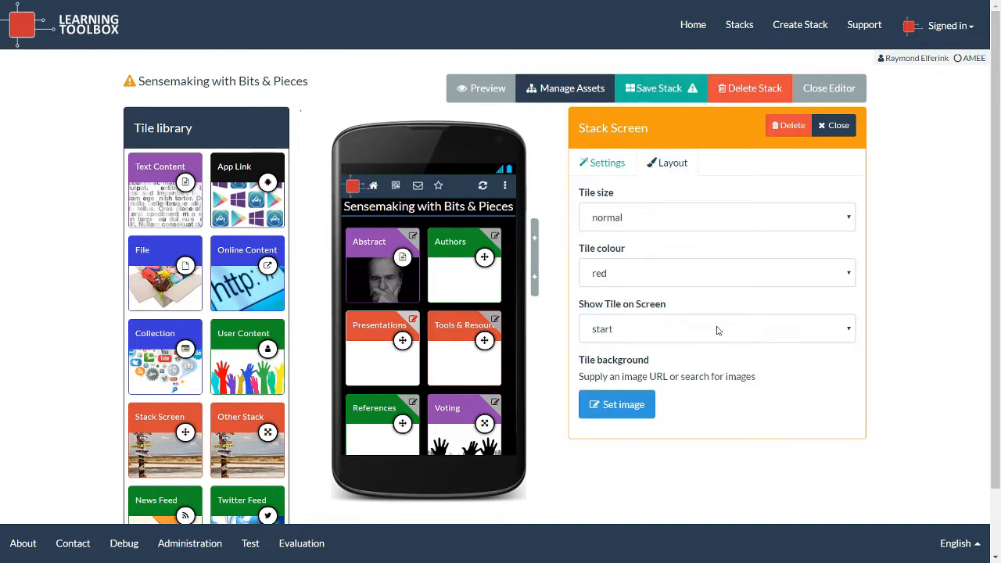
left_click(615, 168)
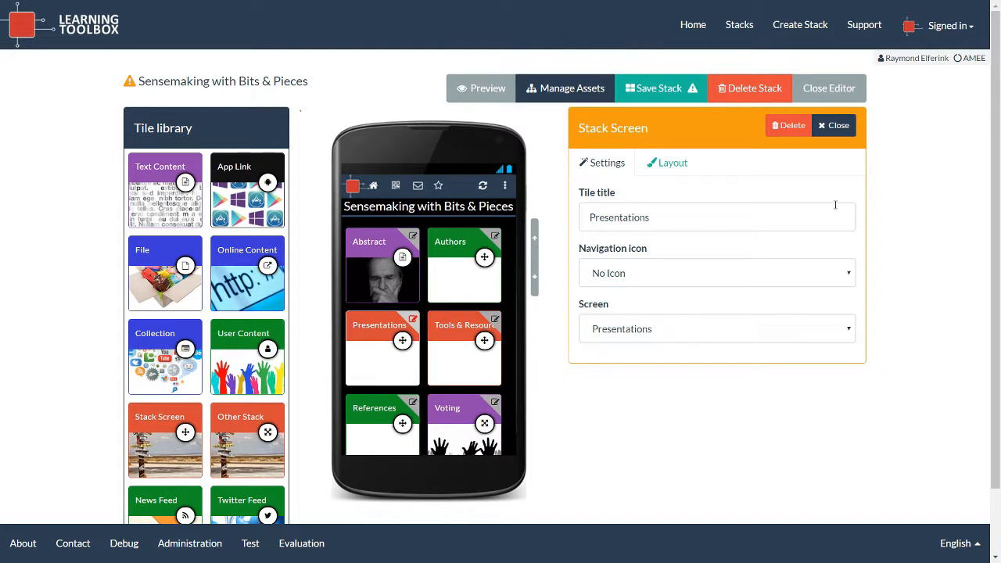
Close the Presentations tile settings and switch the editor to the Presentations screen.
left_click(843, 127)
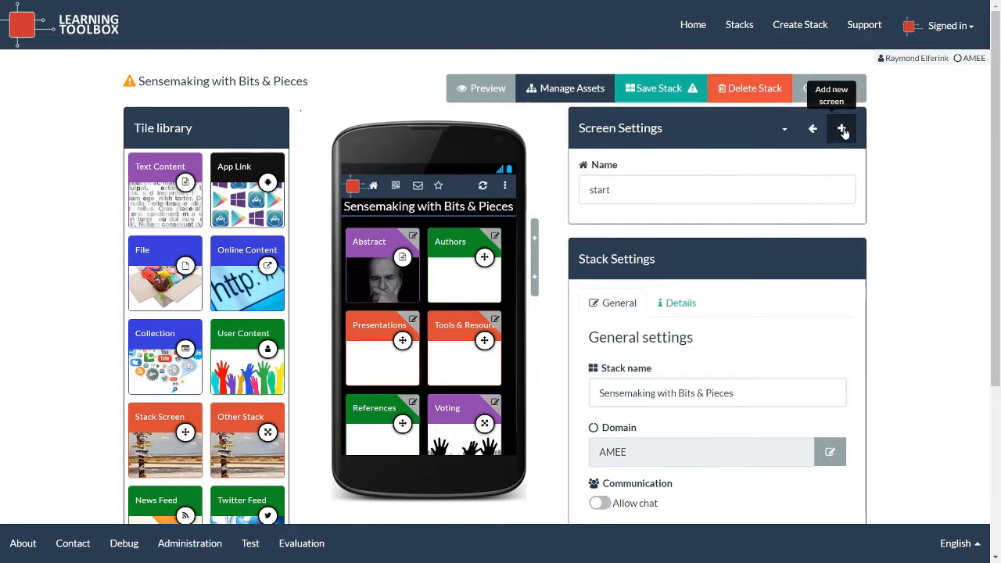
left_click(788, 134)
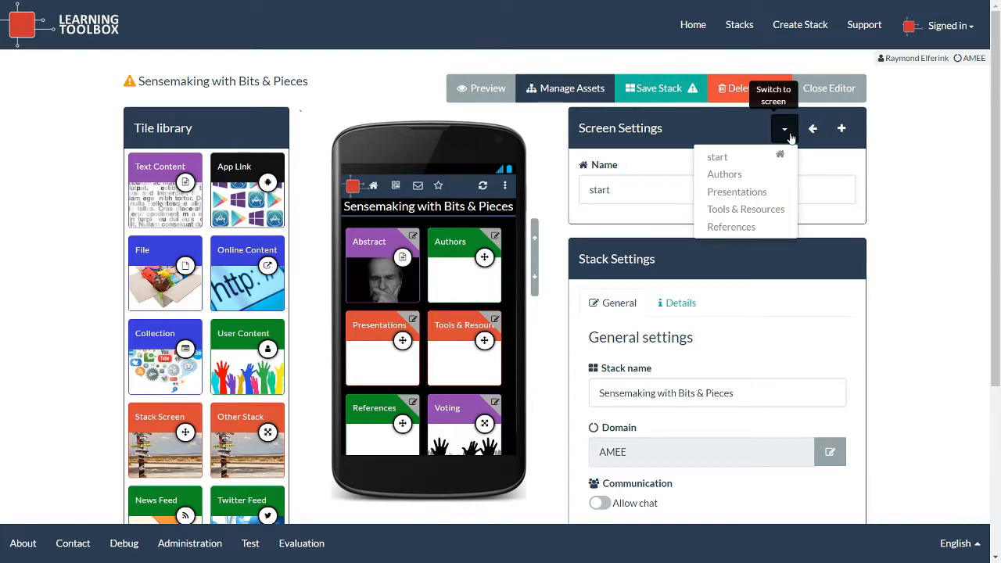
left_click(752, 196)
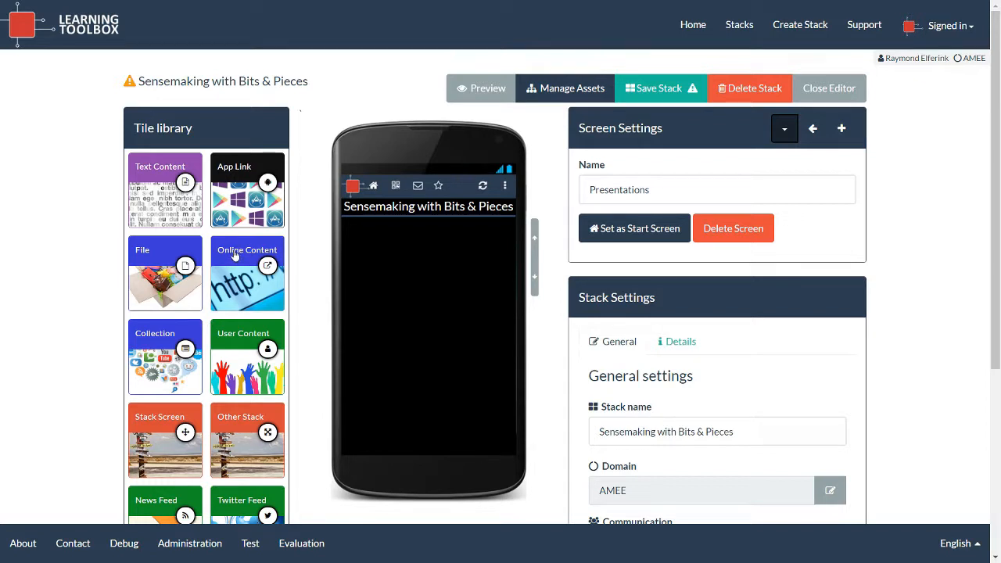
Add an Online Content tile linked to the Learning Layers Pilot introduction video on YouTube.
left_click_drag(235, 256, 384, 256)
left_click(612, 344)
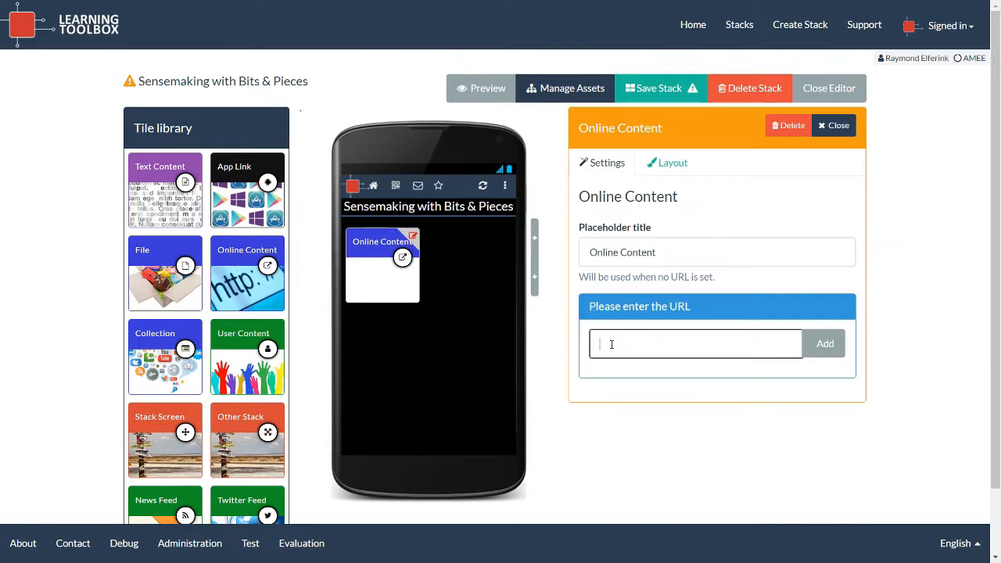
key("ctrl+v")
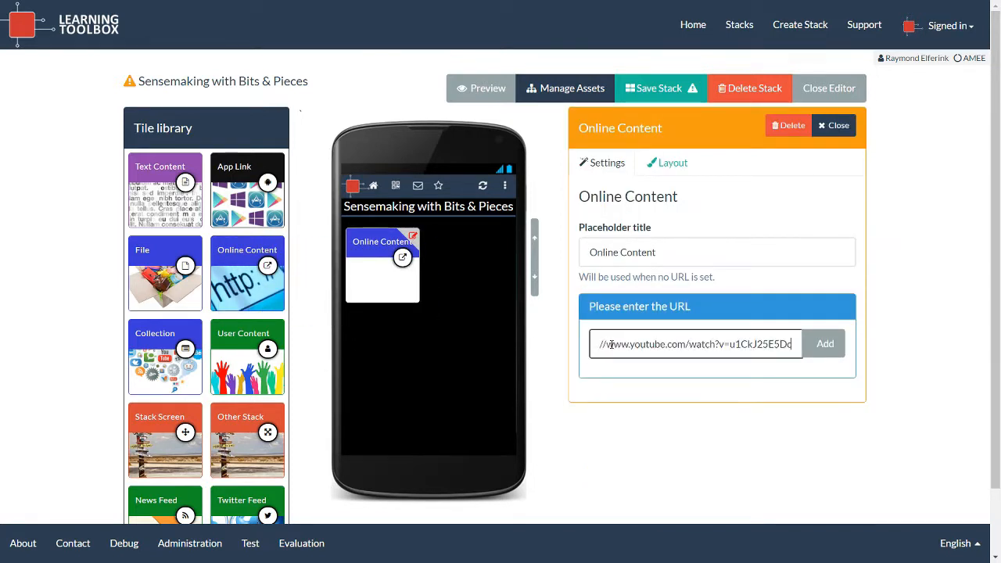
left_click(827, 344)
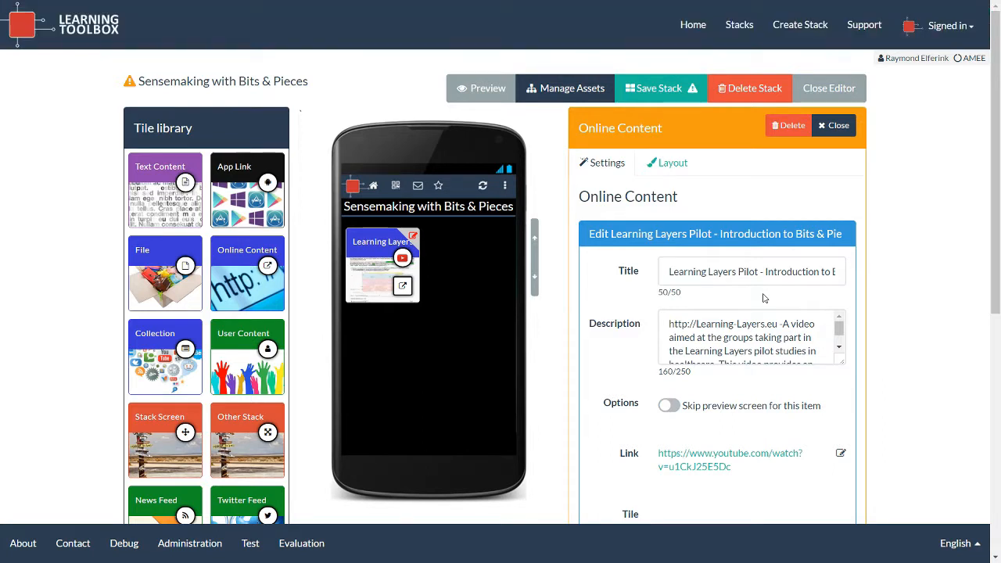
scroll(764, 298, "down", 4)
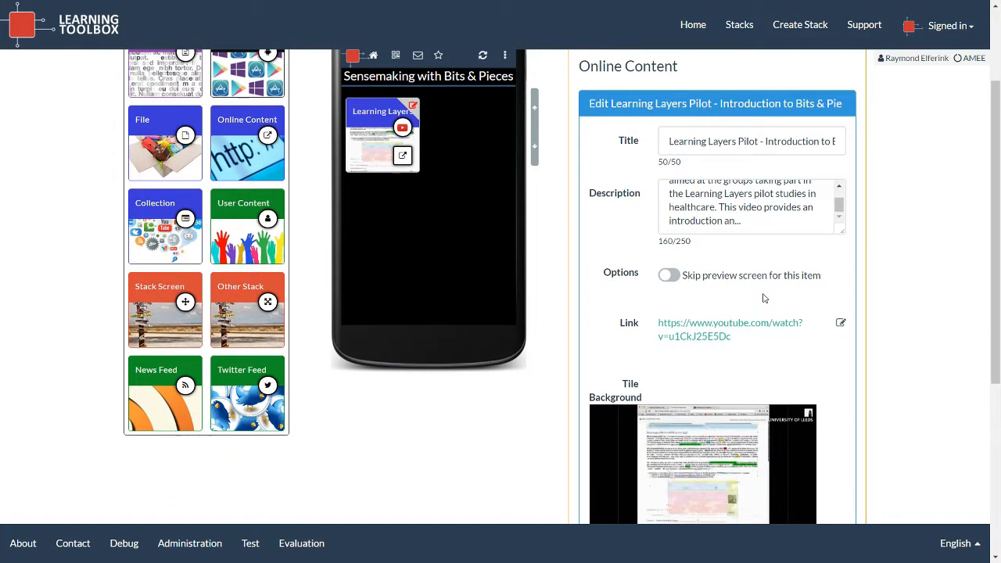
scroll(764, 298, "up", 5)
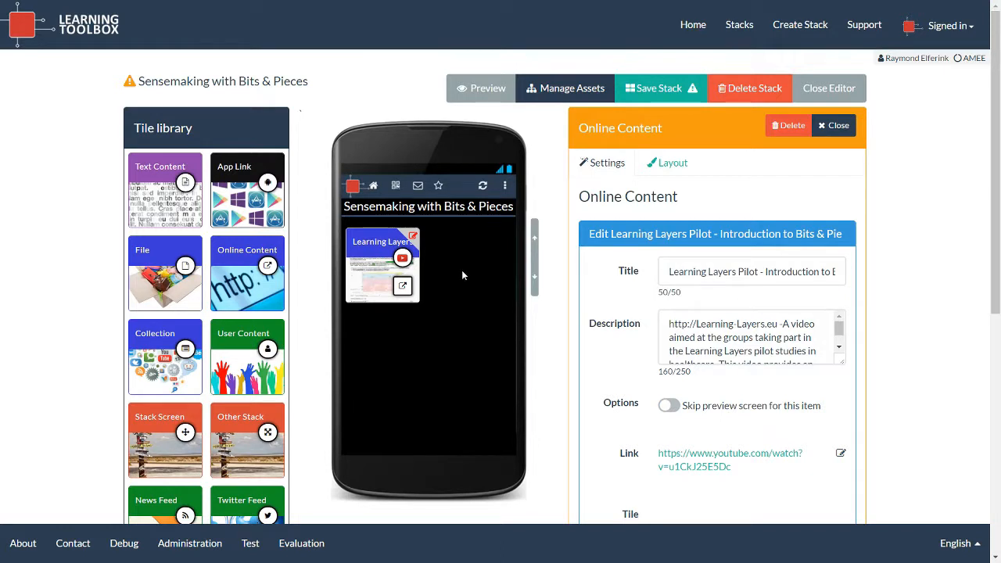
left_click(834, 125)
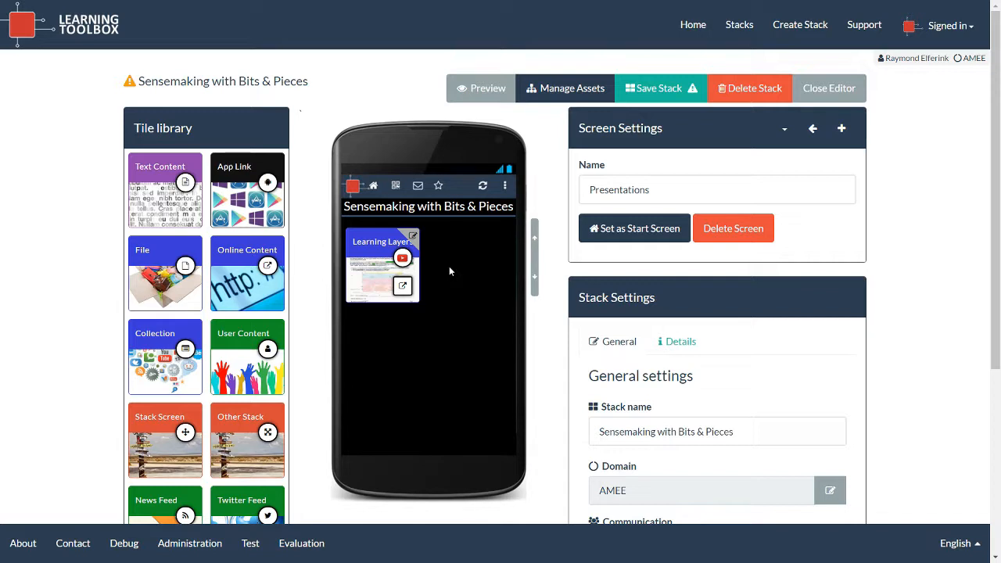
Add a File tile holding B&P Infographic.pdf, trimming the extension from its title.
left_click_drag(171, 258, 474, 241)
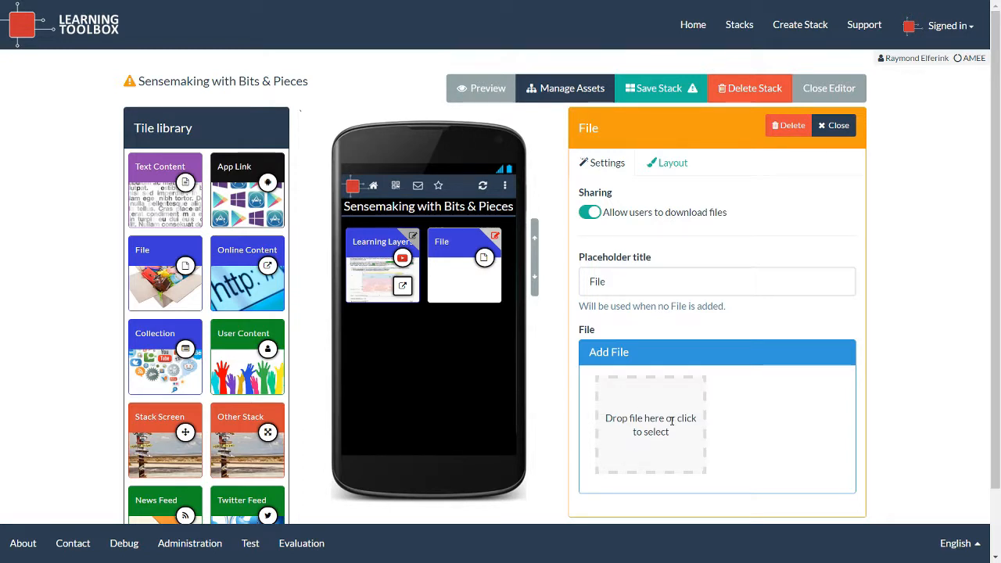
left_click(667, 422)
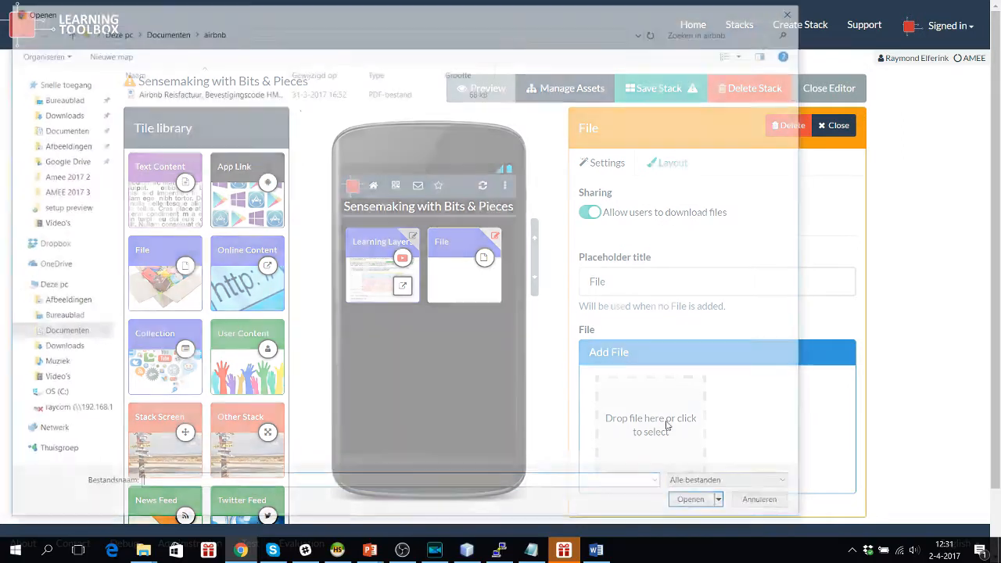
left_click(172, 31)
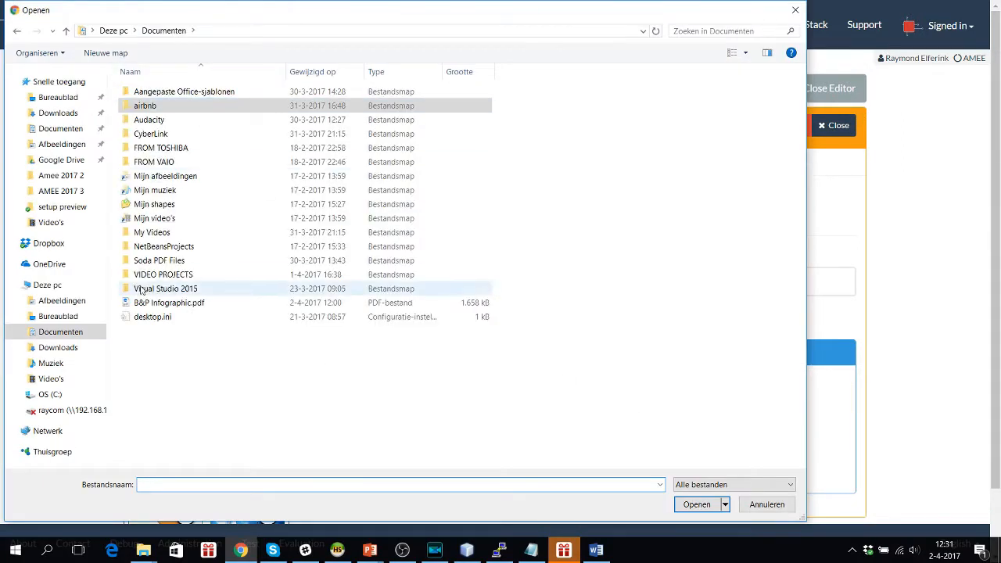
left_click(158, 304)
left_click(698, 505)
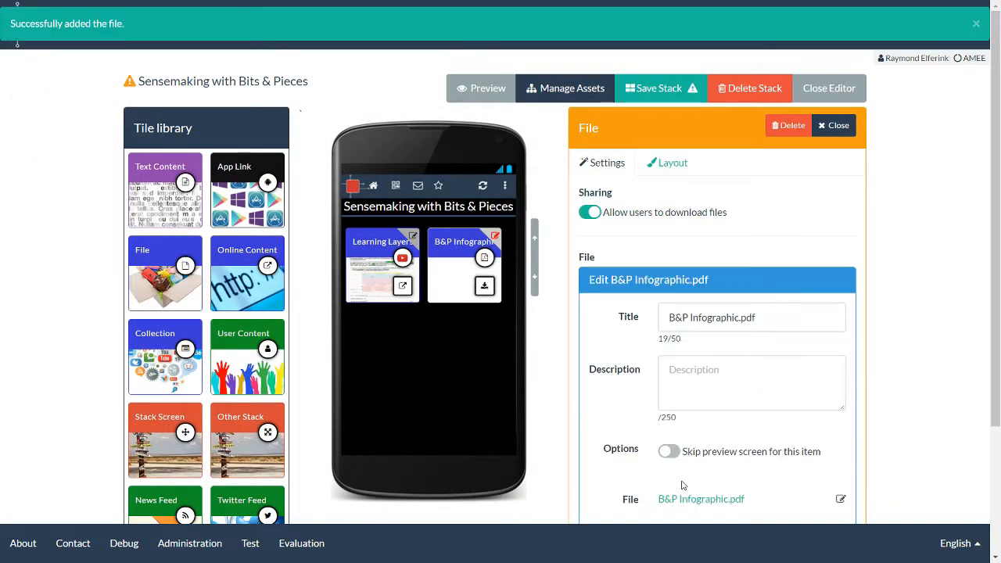
scroll(706, 444, "down", 2)
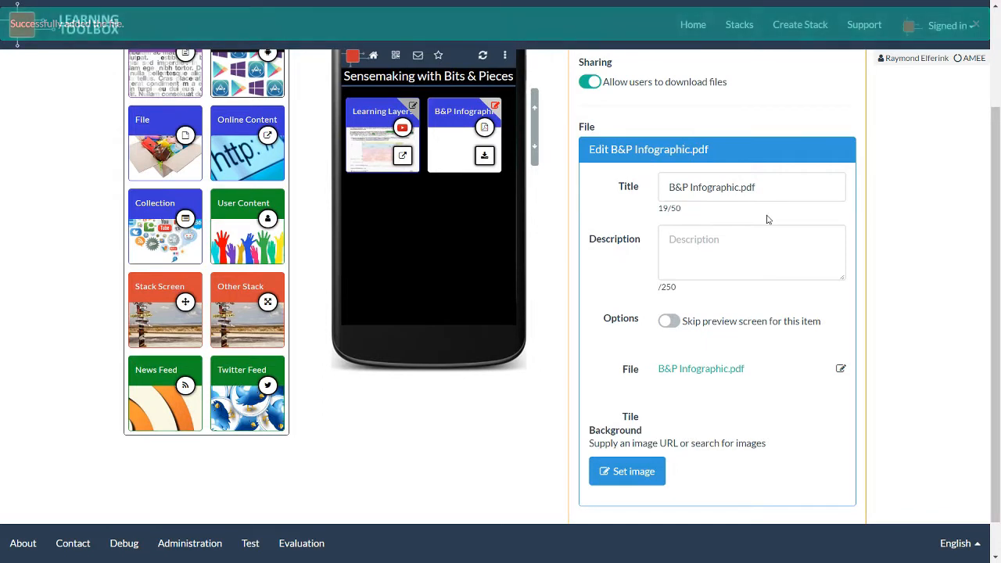
left_click(770, 186)
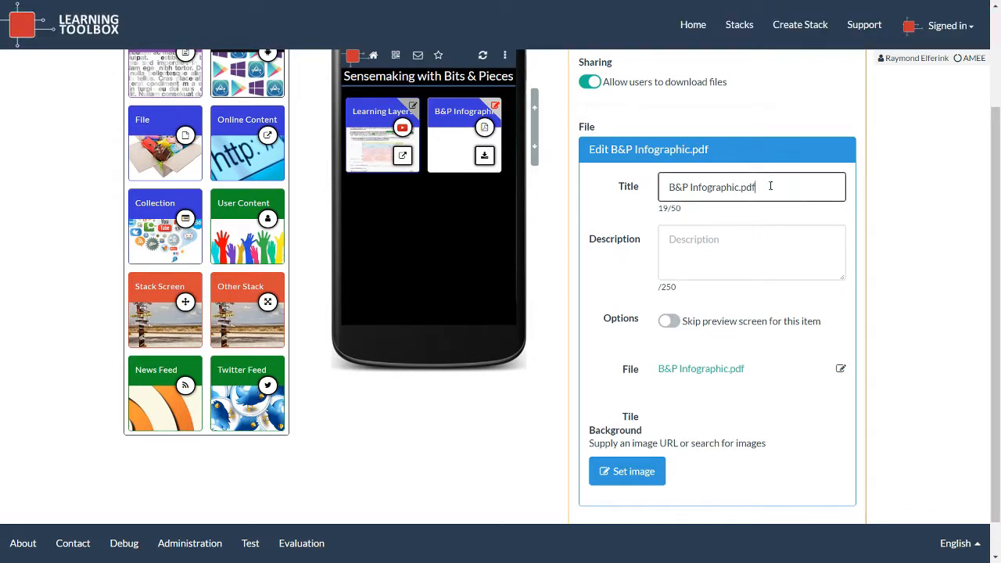
key("BackSpace")
key("BackSpace")
key("BackSpace")
key("BackSpace")
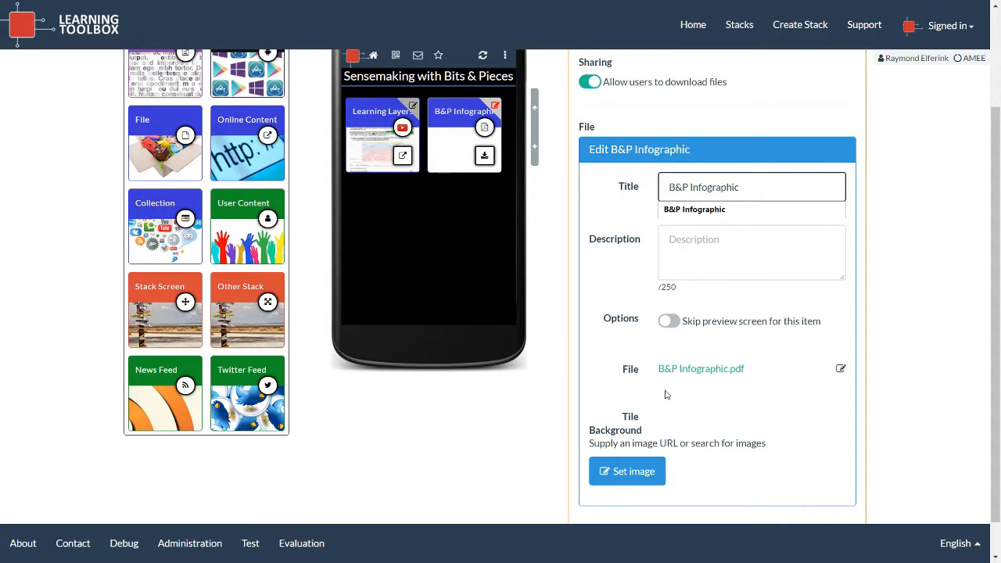
Give the tile a cropped chalk question-mark background found by searching 'info'.
left_click(641, 471)
left_click(138, 111)
left_click(147, 140)
type("info")
key("Return")
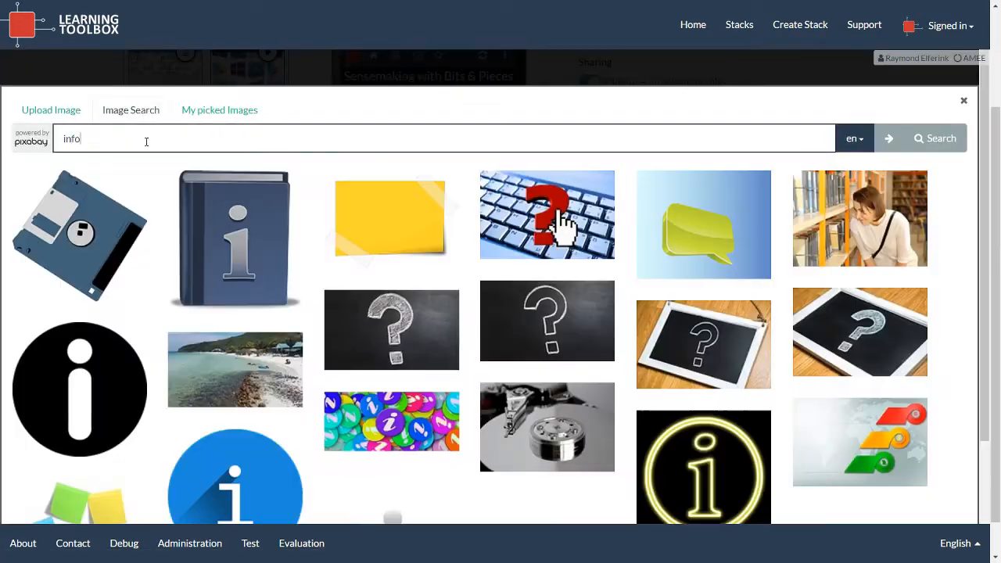
left_click(392, 328)
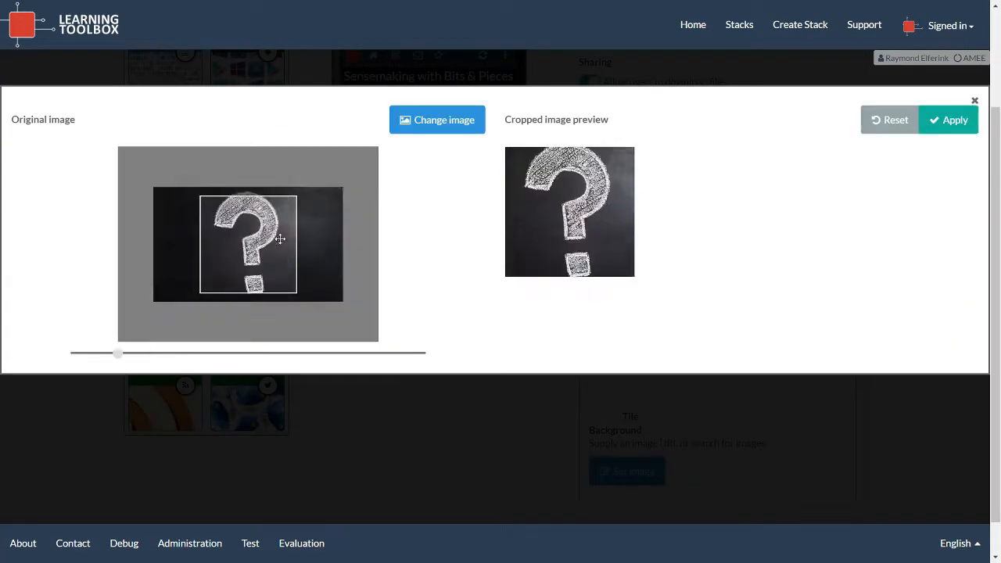
scroll(280, 239, "down", 4)
left_click_drag(274, 236, 274, 250)
left_click(948, 119)
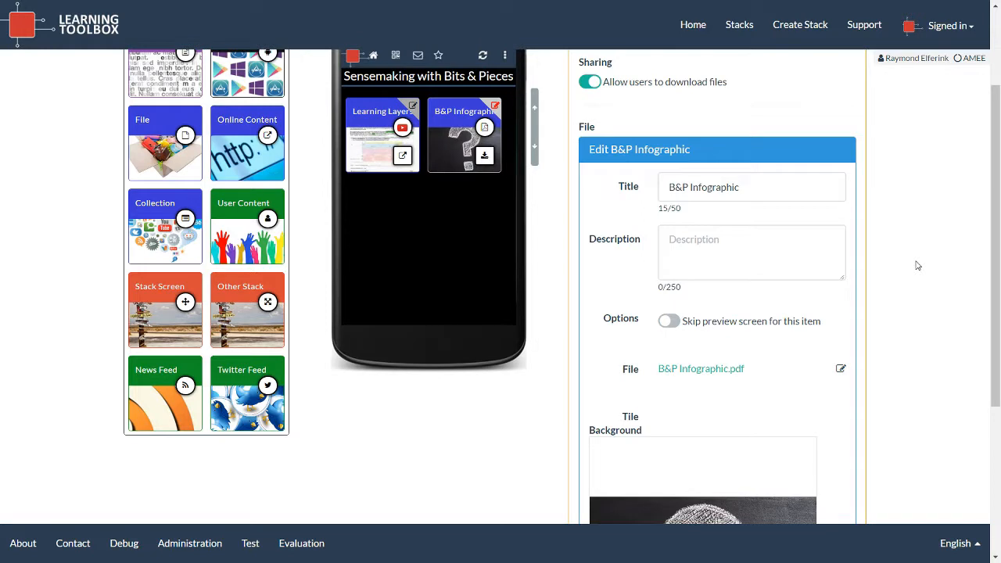
scroll(918, 266, "up", 3)
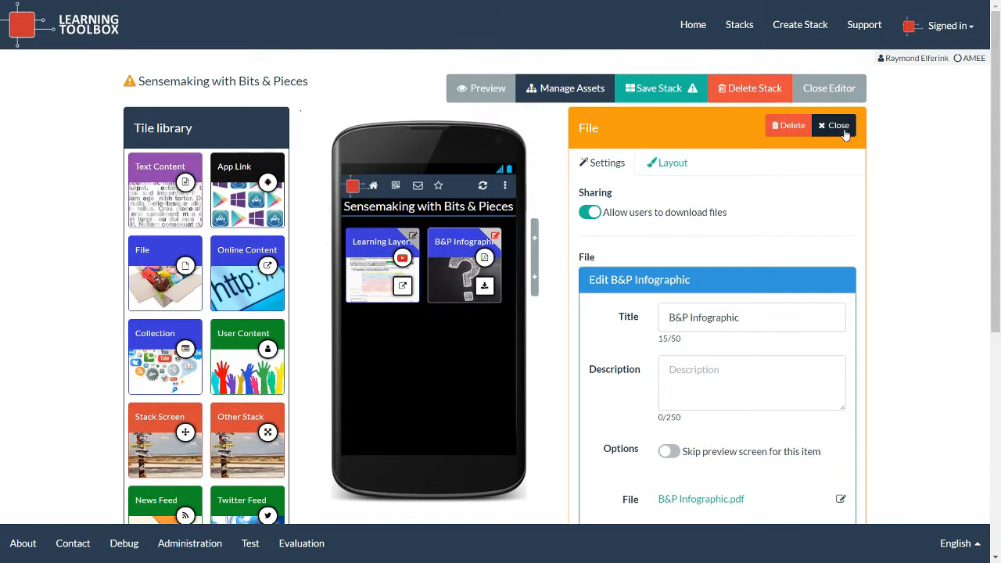
left_click(844, 135)
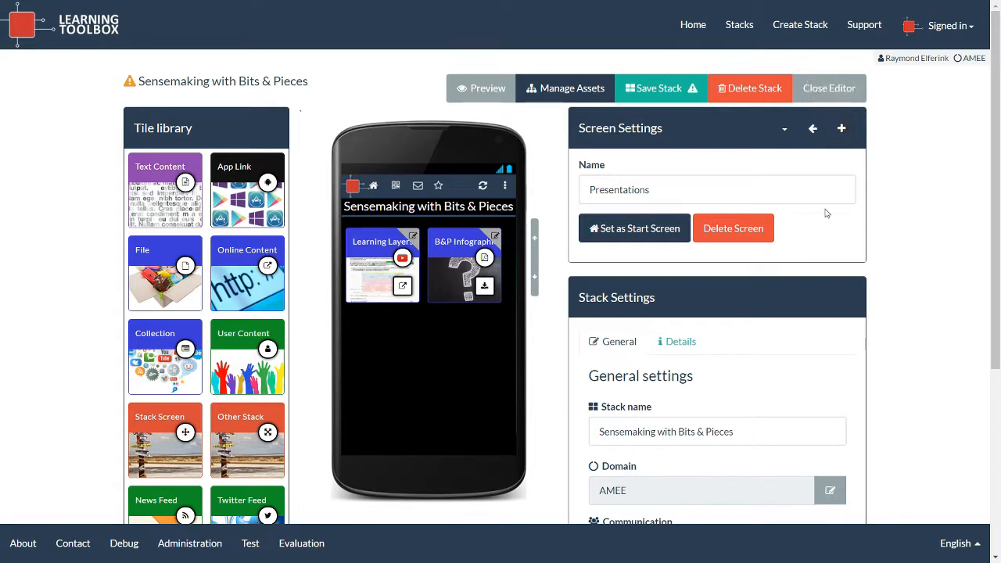
Switch to the start screen and save the stack.
left_click(784, 130)
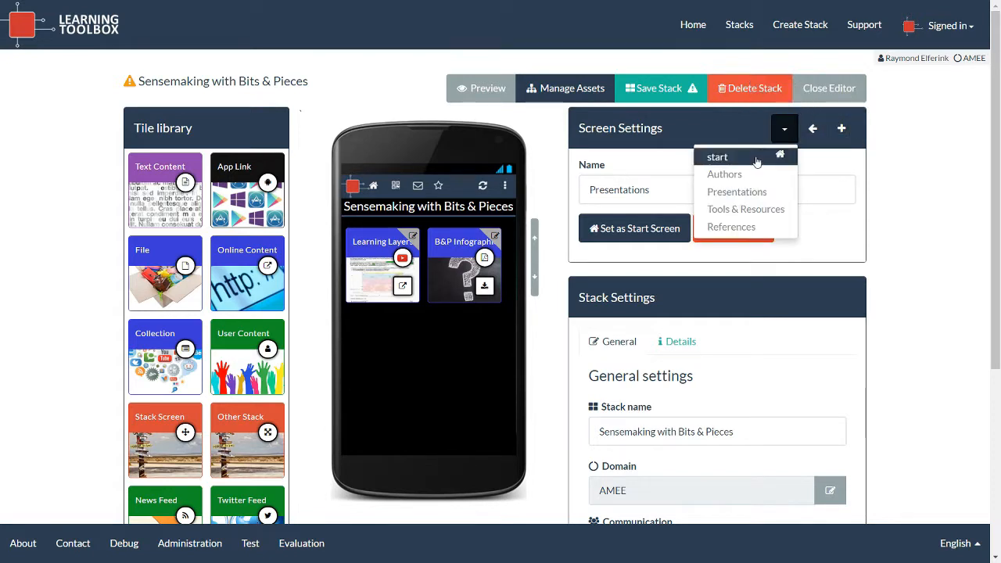
left_click(755, 158)
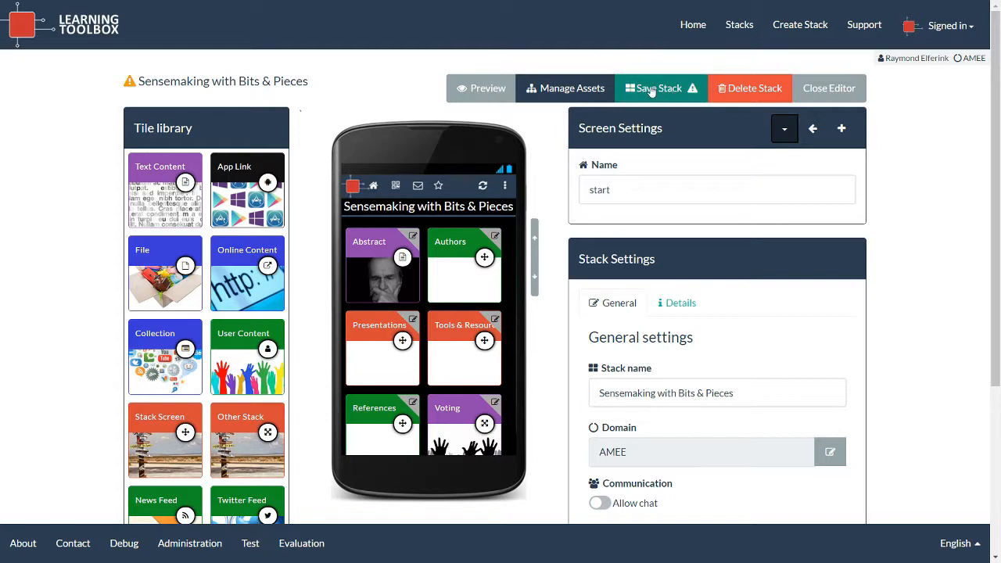
left_click(660, 90)
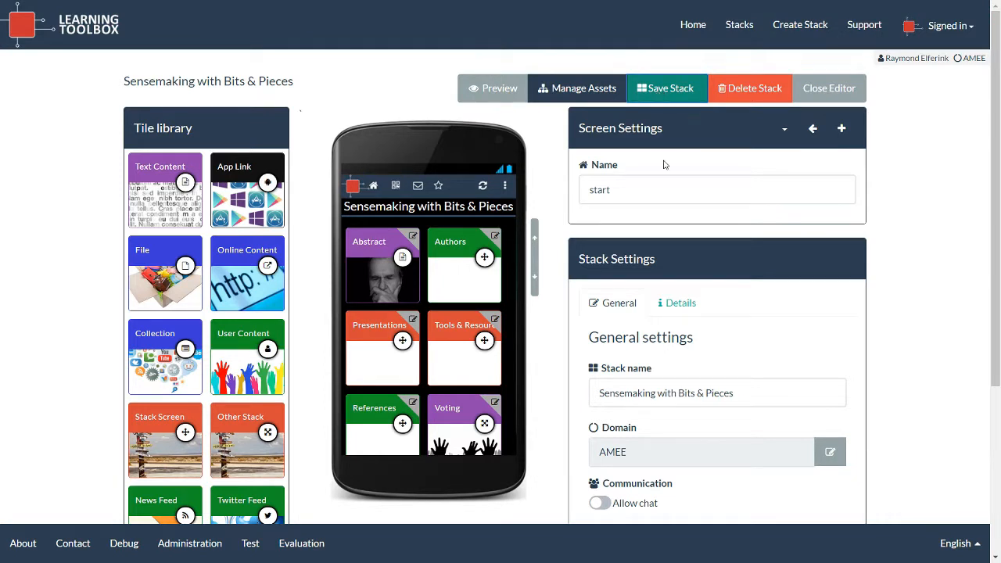
Check the Tools & Resources tile, then switch to the Tools & Resources screen.
left_click(495, 320)
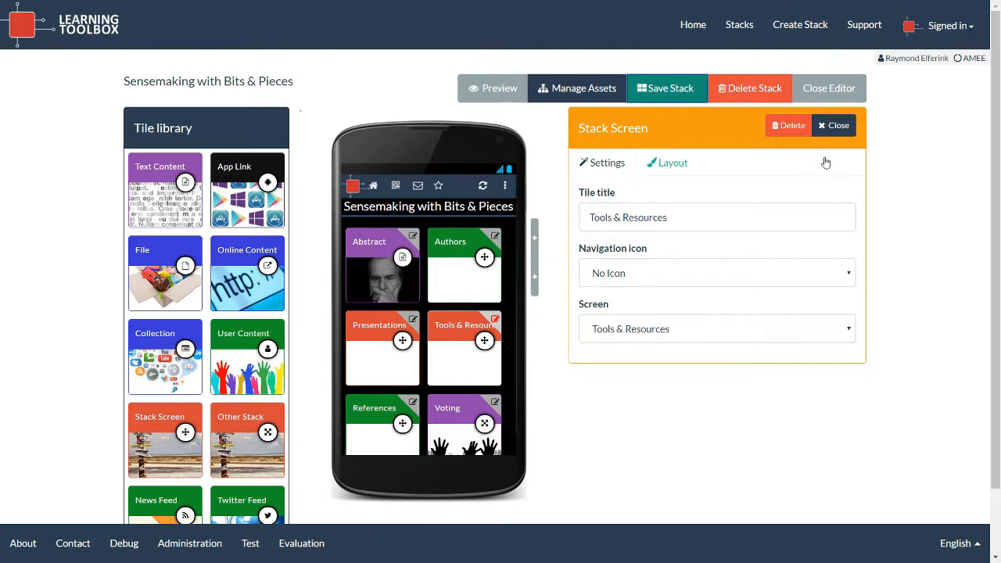
left_click(833, 125)
left_click(784, 128)
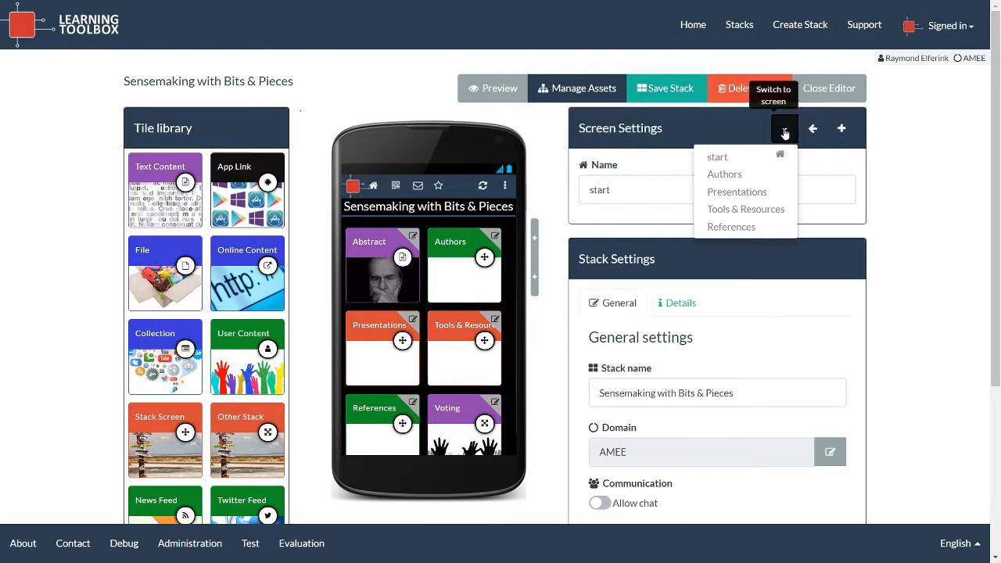
left_click(753, 215)
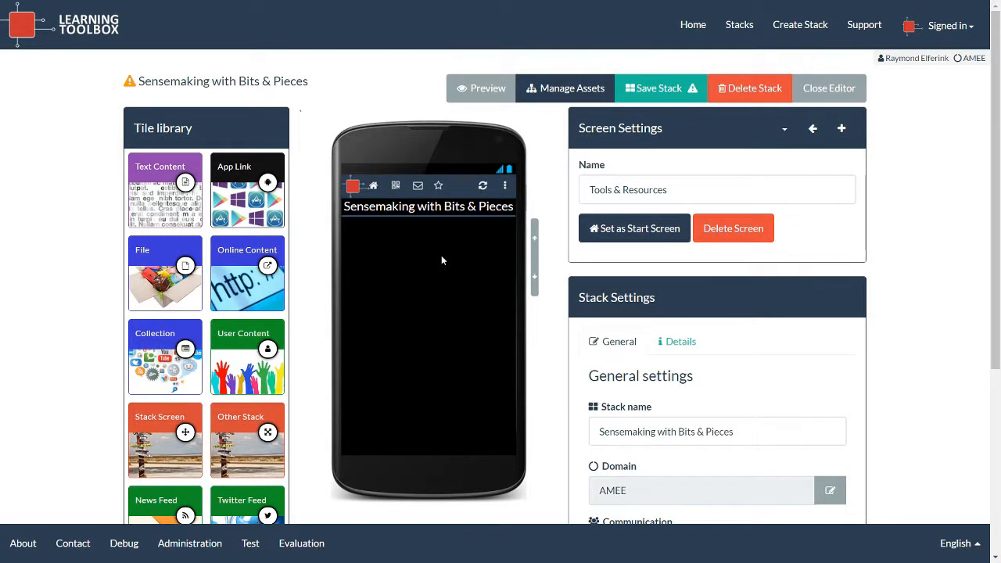
Add an App Link tile launching Evernote, then place a Twitter Feed tile beside it.
left_click_drag(250, 174, 431, 246)
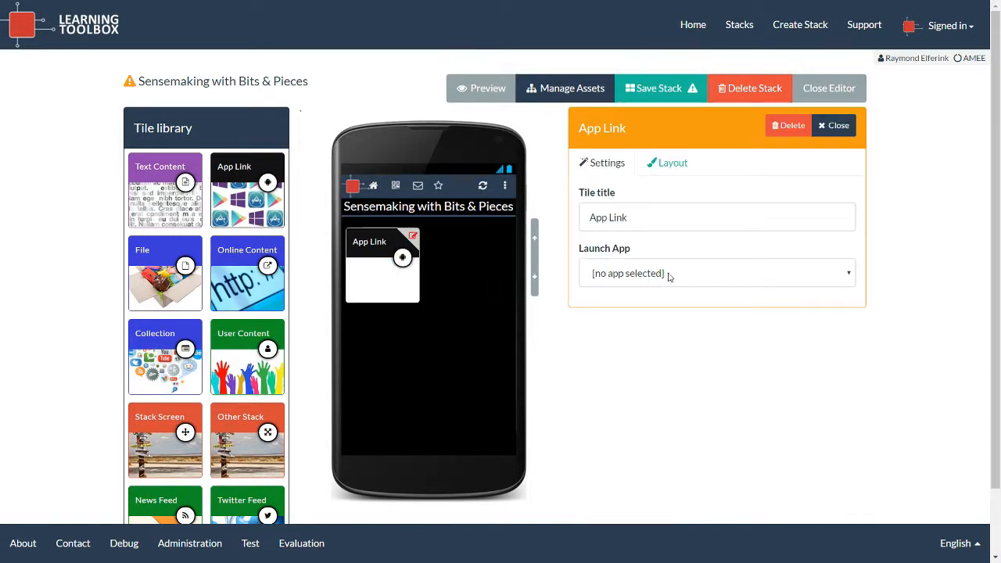
left_click(665, 275)
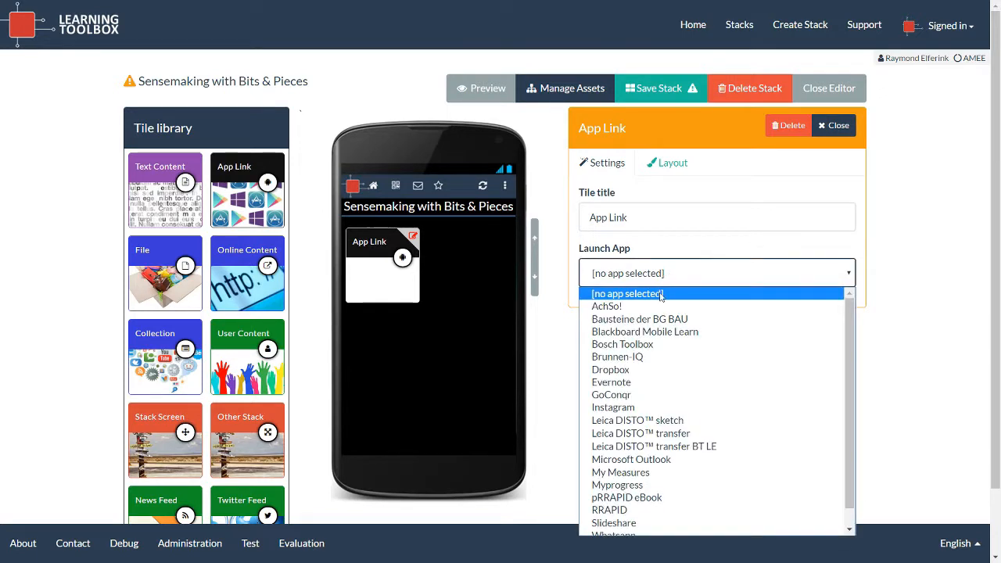
left_click(618, 383)
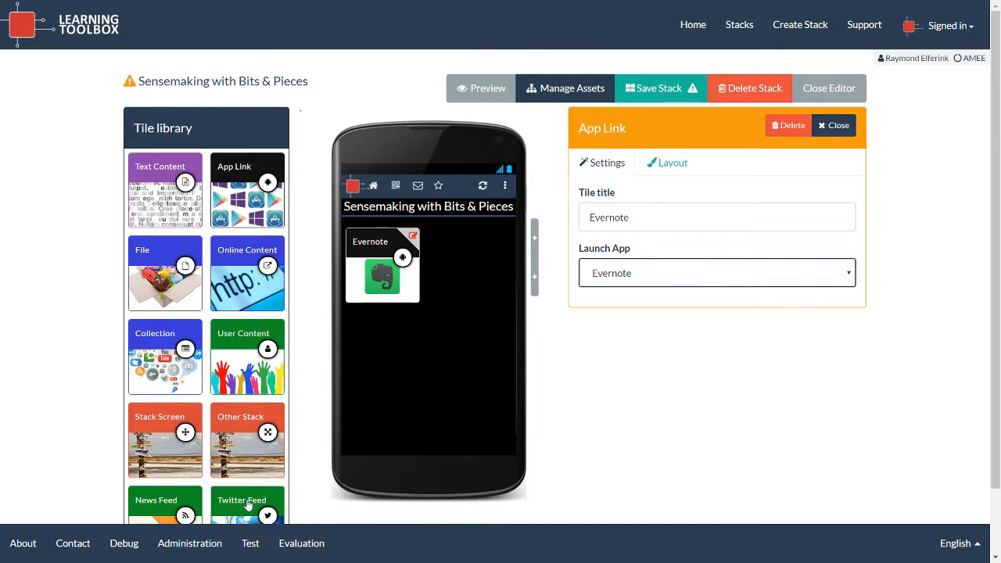
left_click_drag(245, 505, 471, 258)
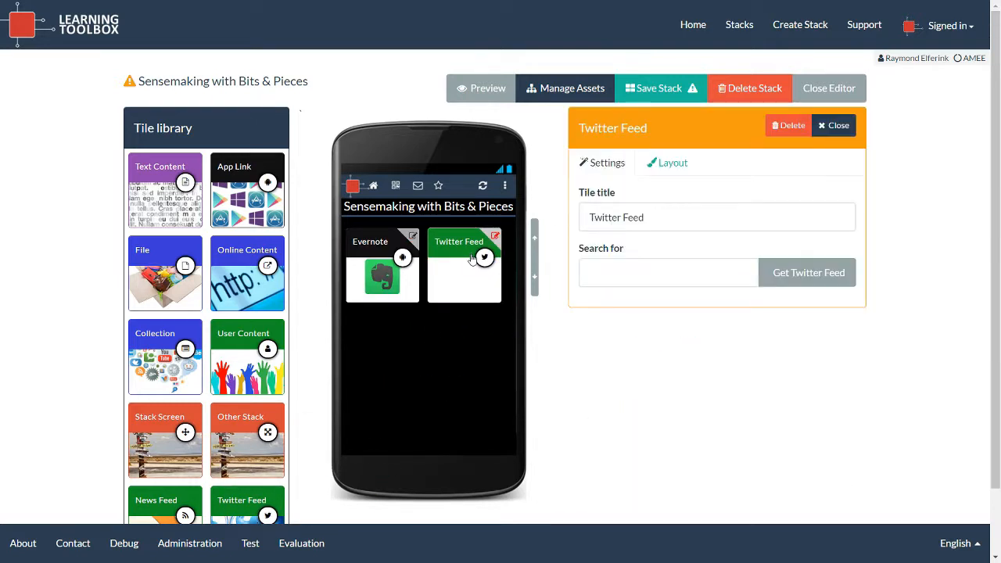
Set the Twitter Feed tile to search #learninglayers, fetch the feed, and close its settings.
left_click(602, 274)
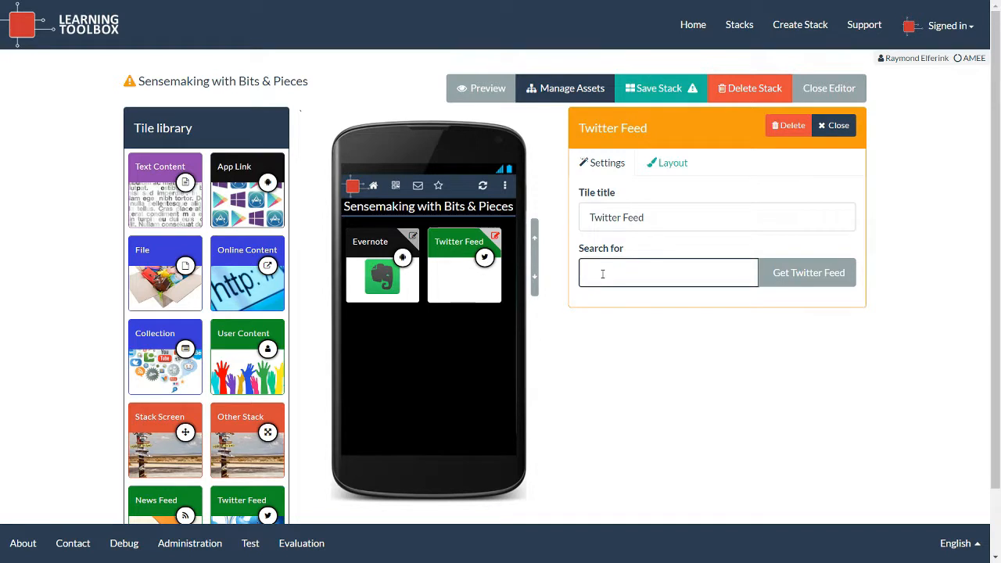
type("#learninglayers")
left_click(805, 275)
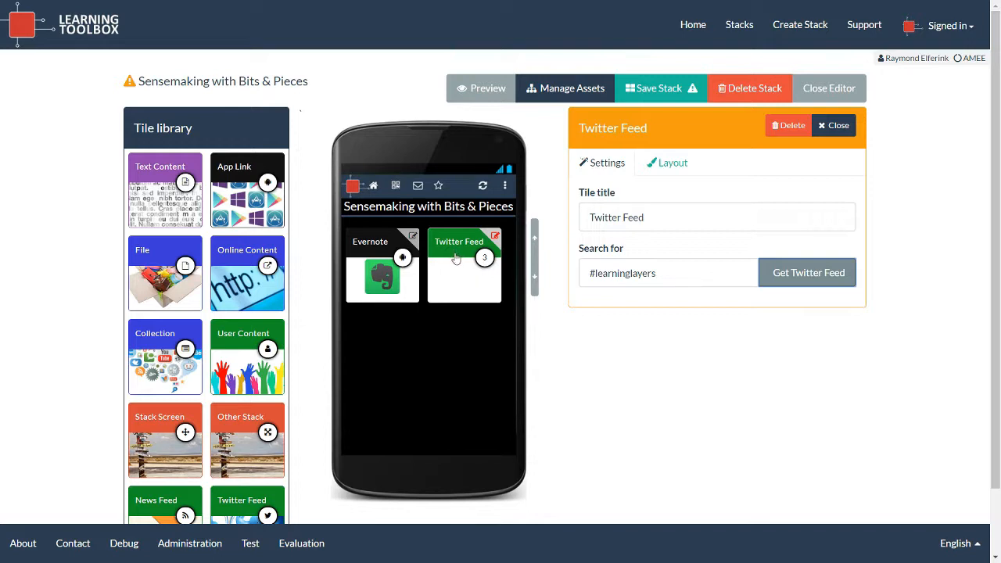
left_click(846, 129)
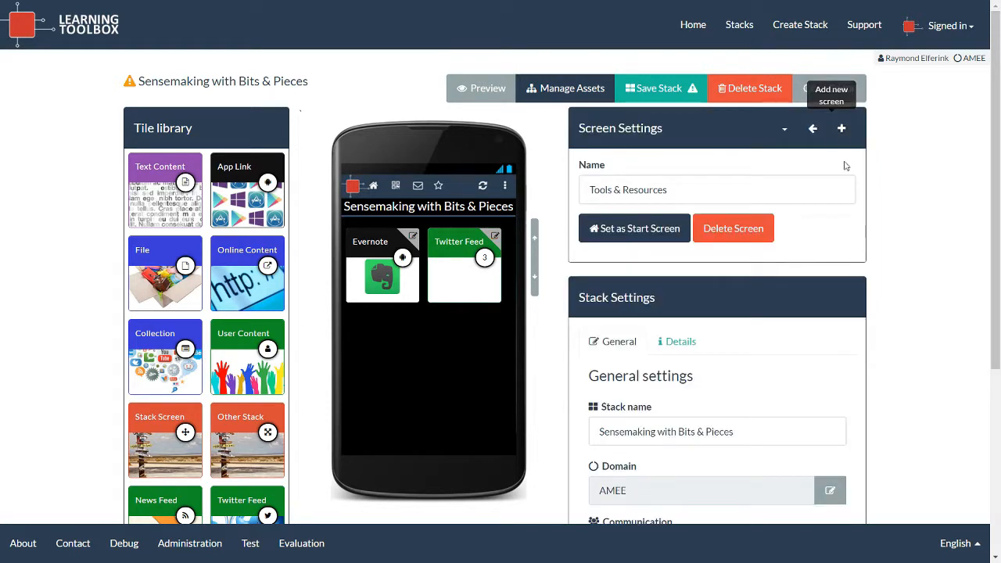
left_click(790, 140)
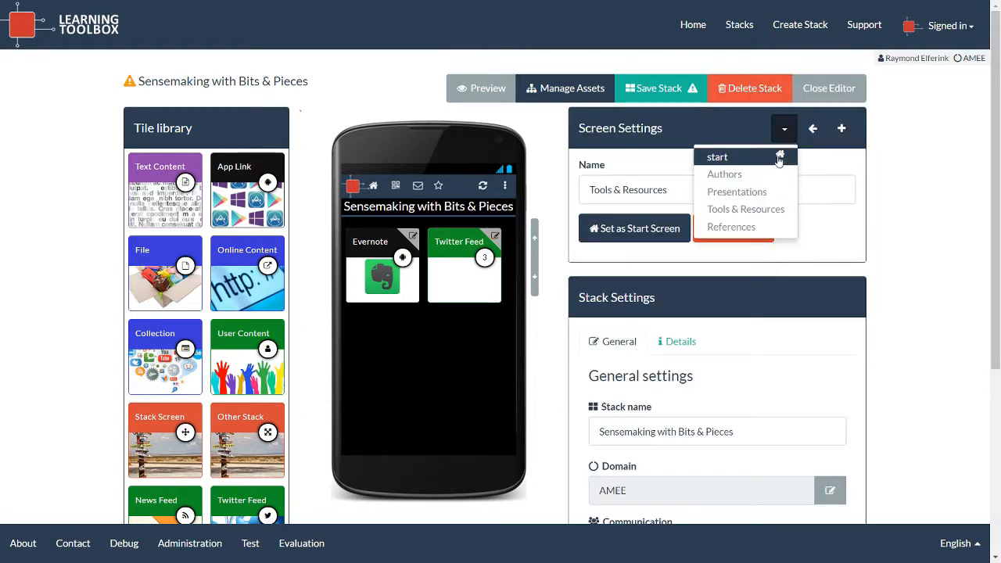
Return to the start screen, check the References tile, then switch to the References screen.
left_click(776, 159)
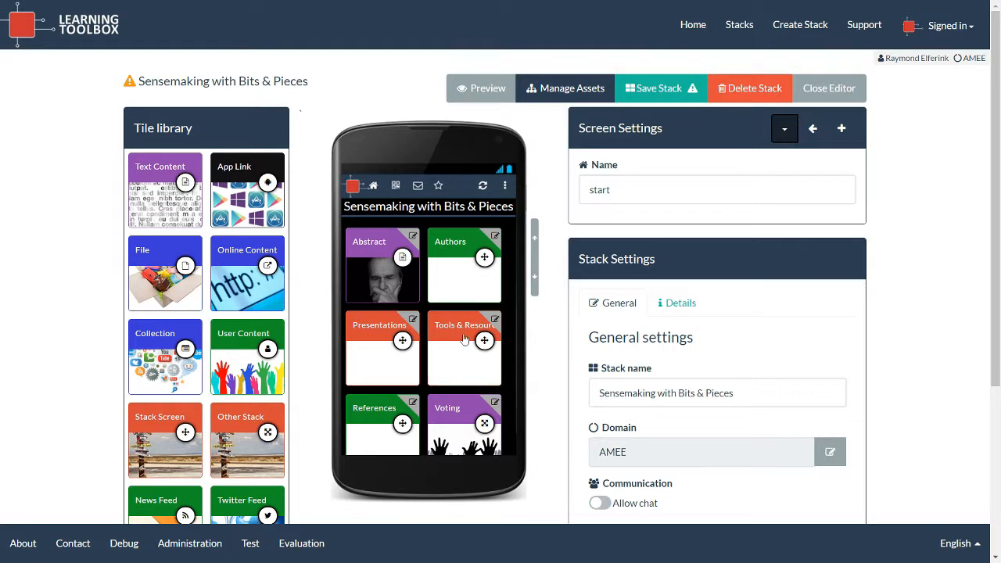
left_click(413, 402)
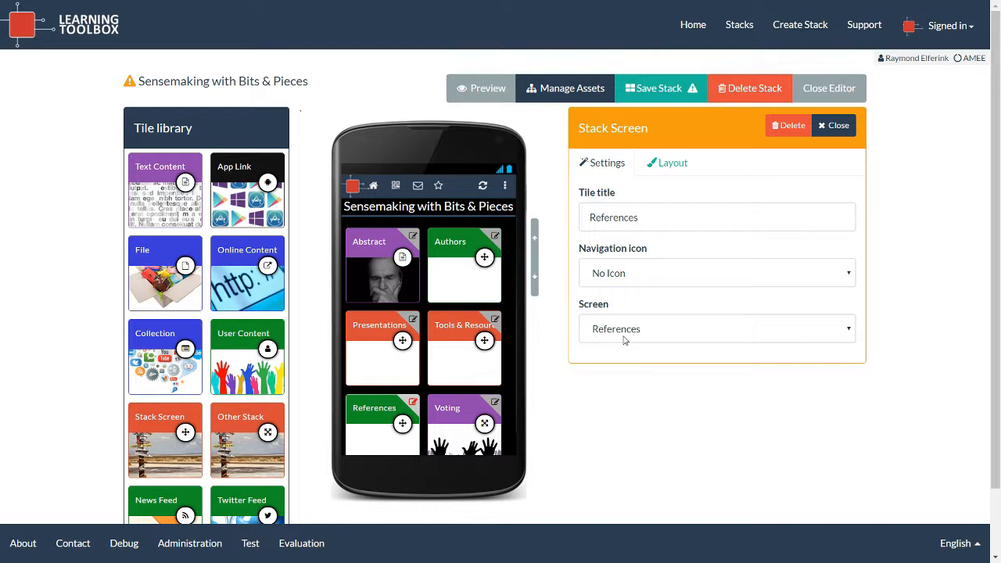
left_click(831, 126)
left_click(784, 128)
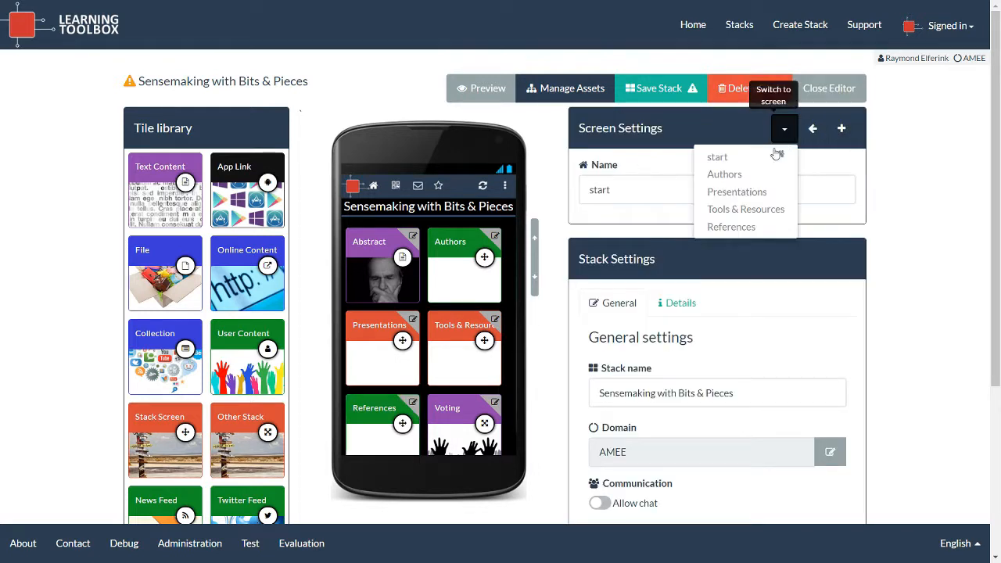
left_click(753, 227)
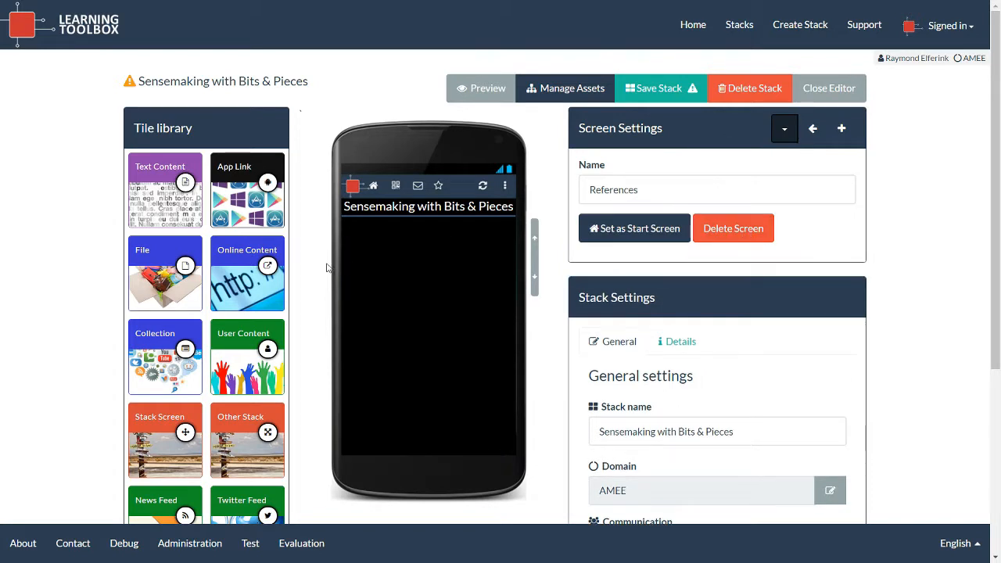
Drop an Online Content tile and a File tile onto the References screen.
left_click_drag(268, 265, 401, 257)
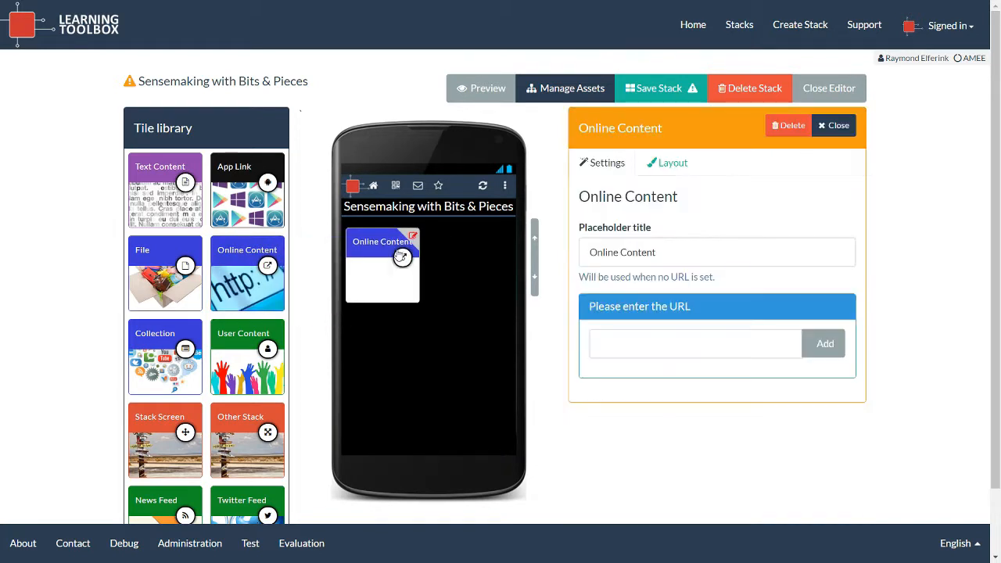
left_click_drag(151, 255, 466, 272)
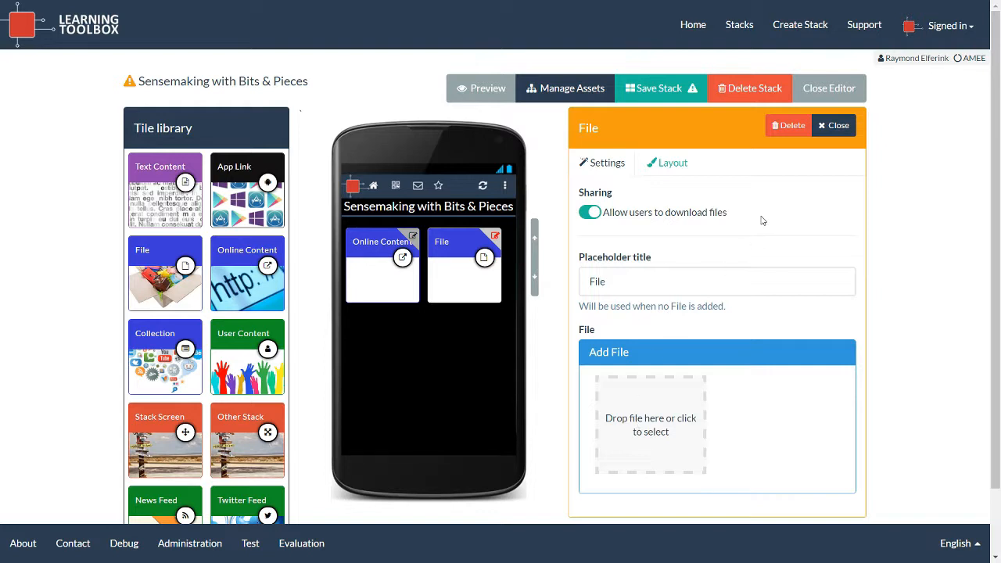
Close the File tile's settings and return to the stack's start screen.
left_click(835, 126)
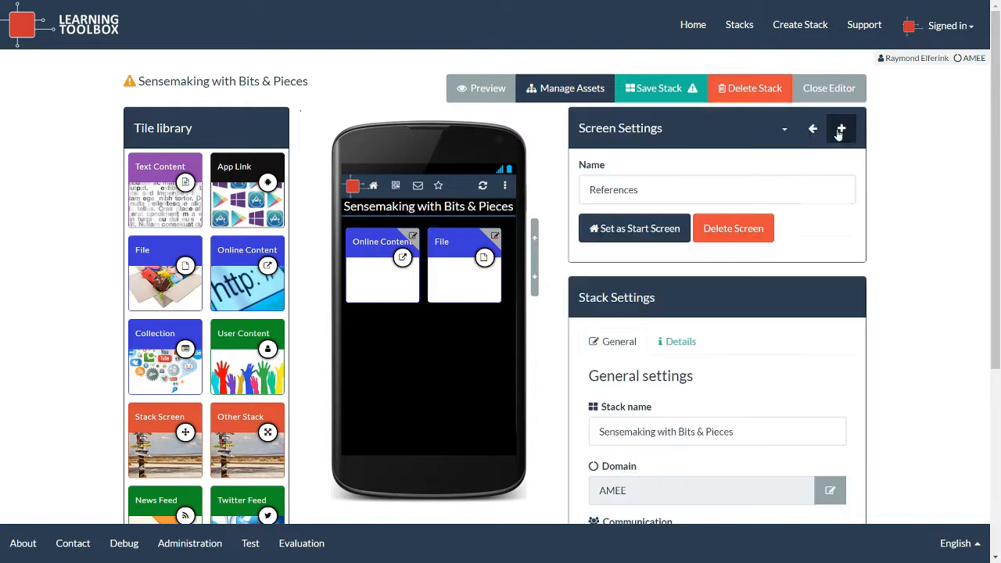
left_click(782, 132)
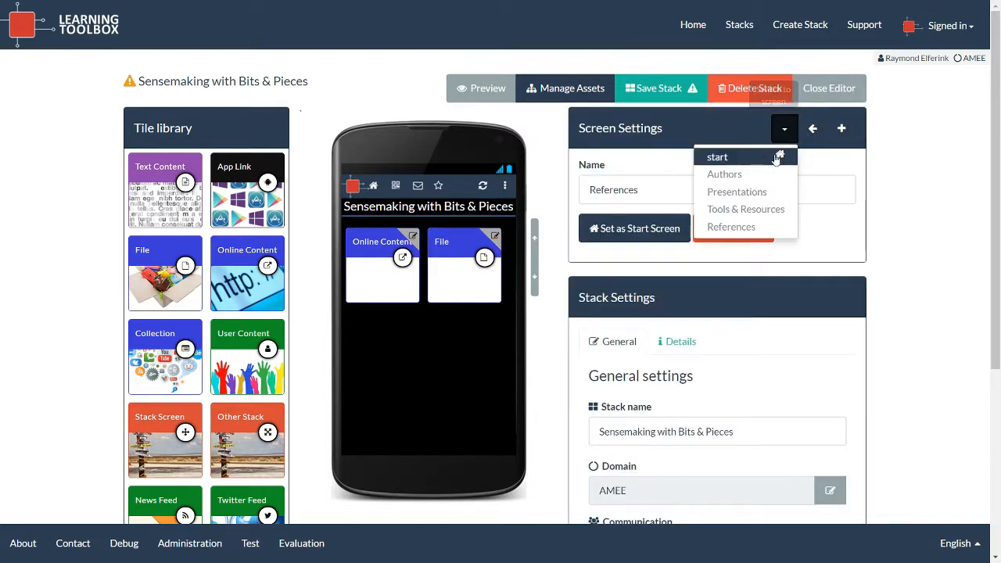
left_click(756, 158)
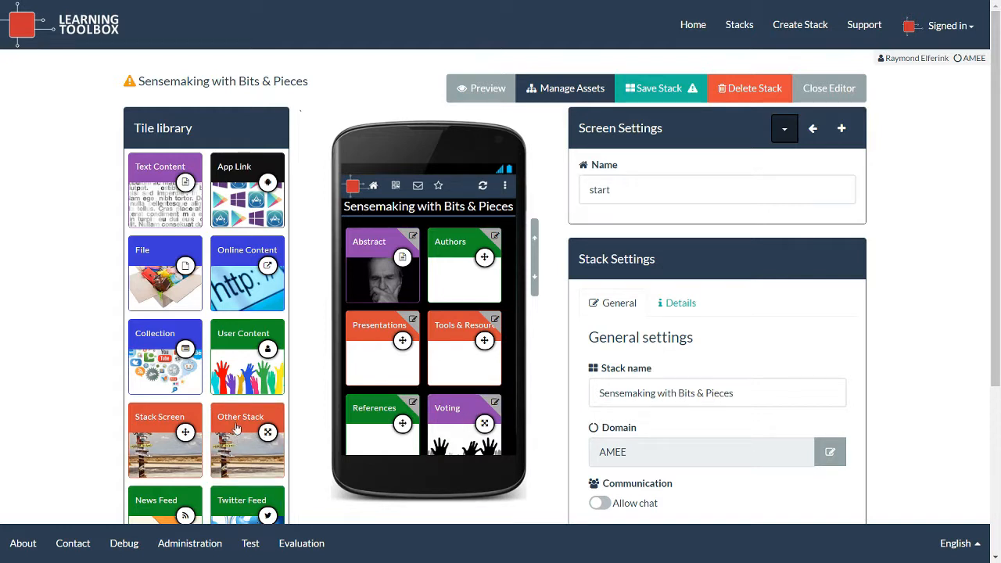
Save the Sensemaking with Bits & Pieces stack and close the editor.
left_click(447, 445)
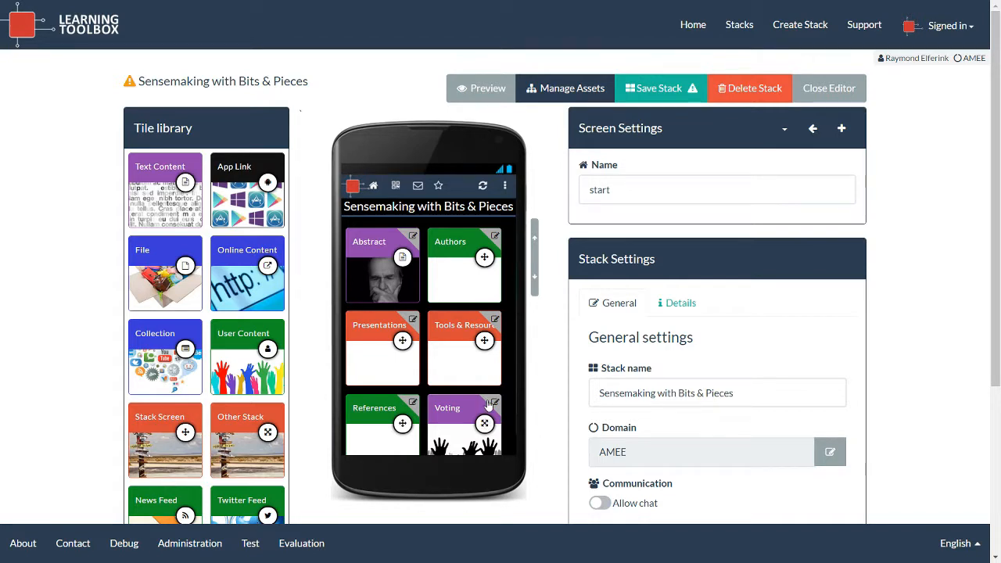
left_click(666, 93)
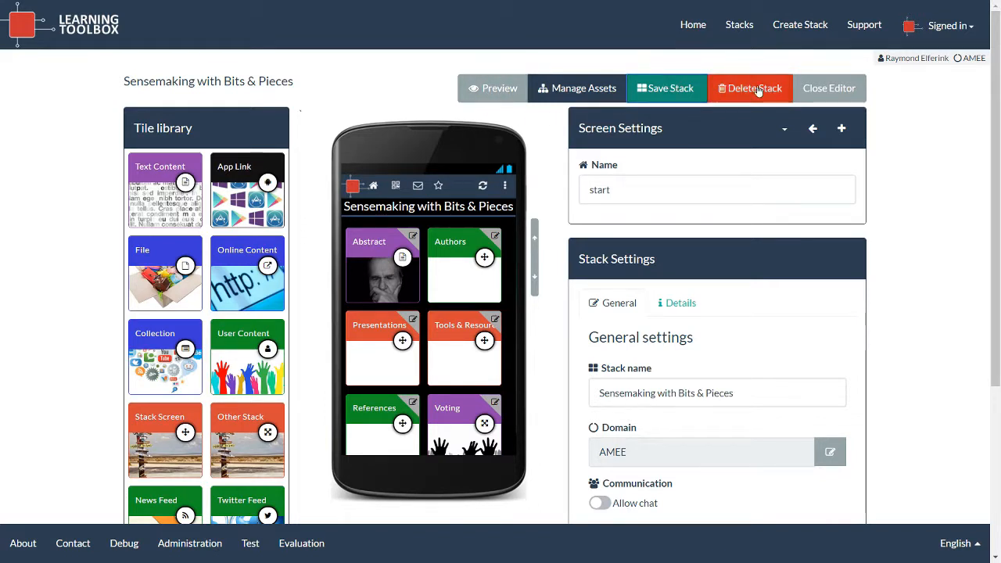
left_click(838, 91)
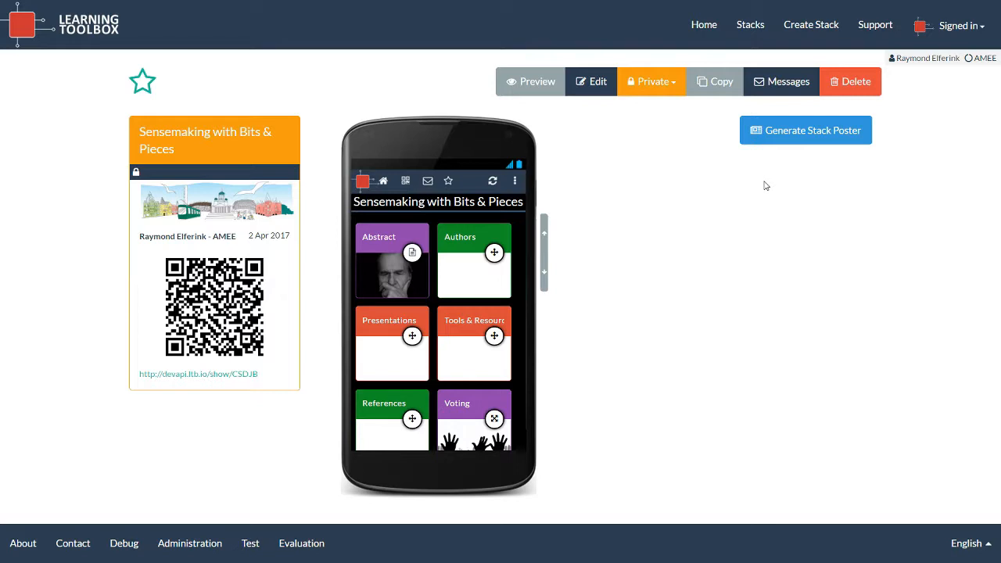
Preview the stack full-screen without adding it to favourites, checking the Abstract and Authors screens, then exit.
left_click(542, 84)
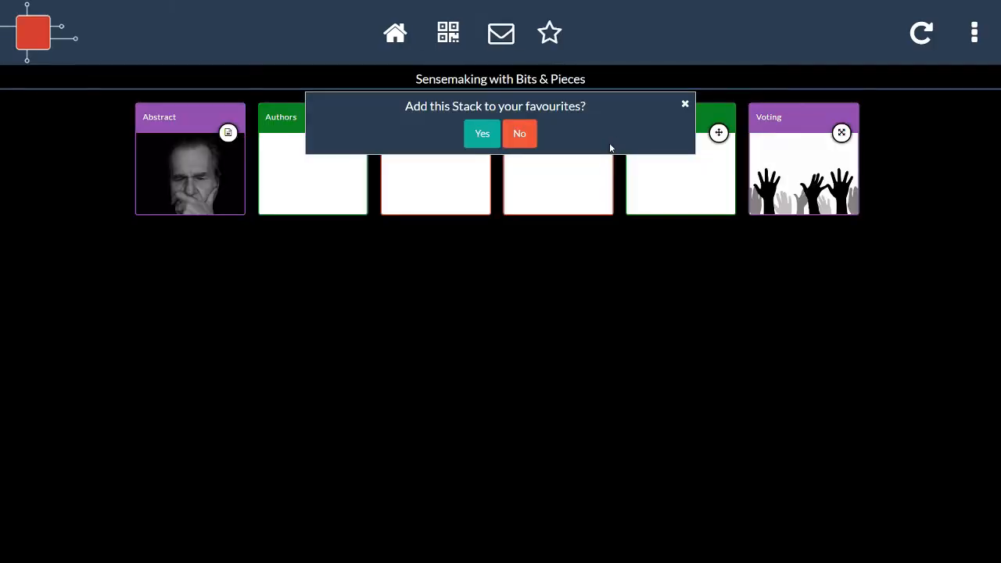
left_click(520, 134)
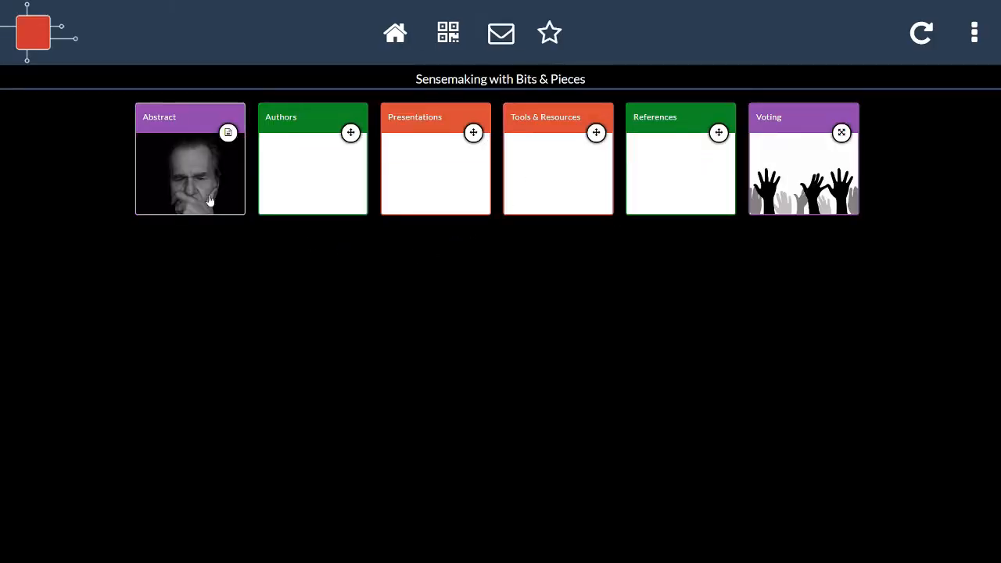
left_click(180, 127)
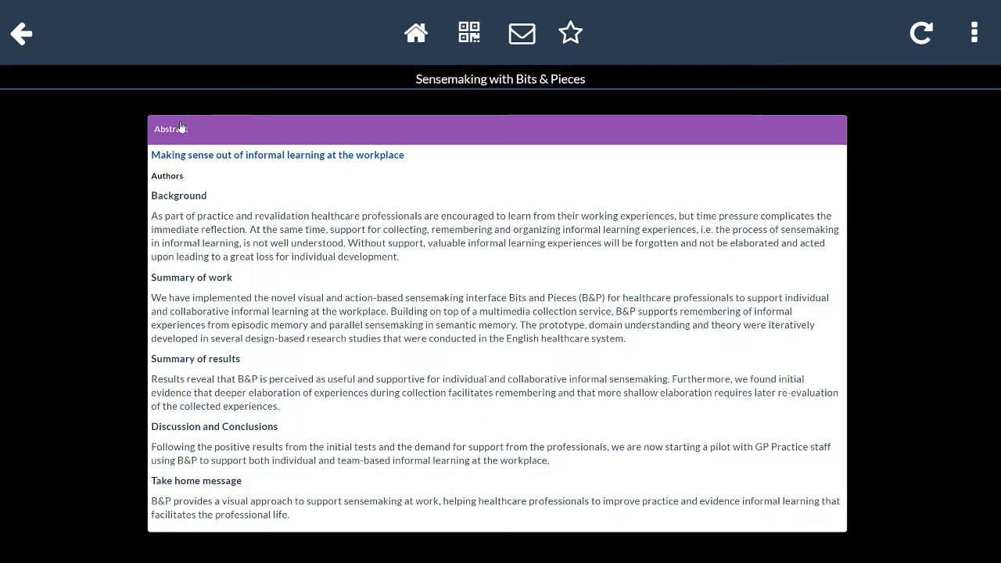
left_click(25, 39)
left_click(320, 118)
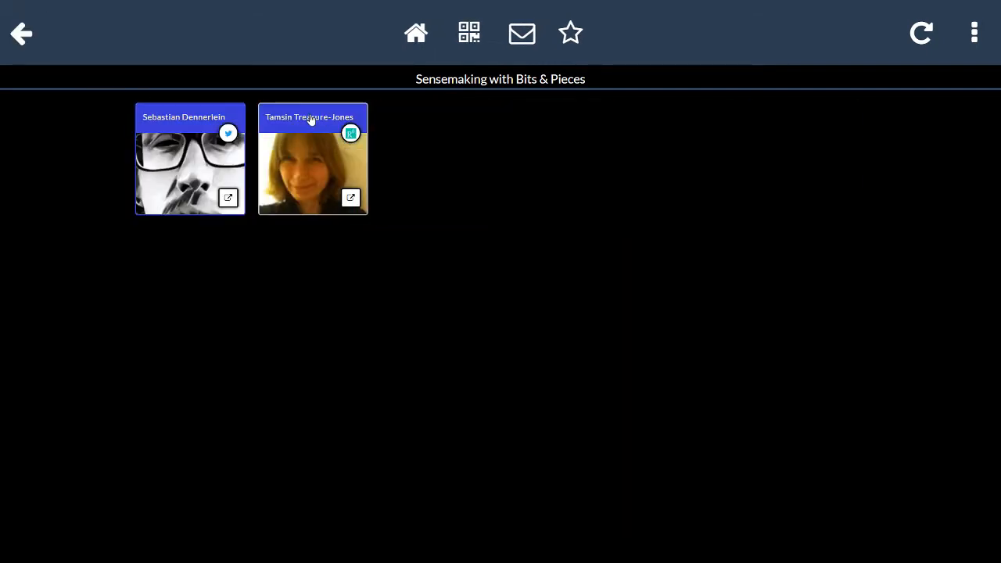
left_click(18, 34)
key("ctrl+w")
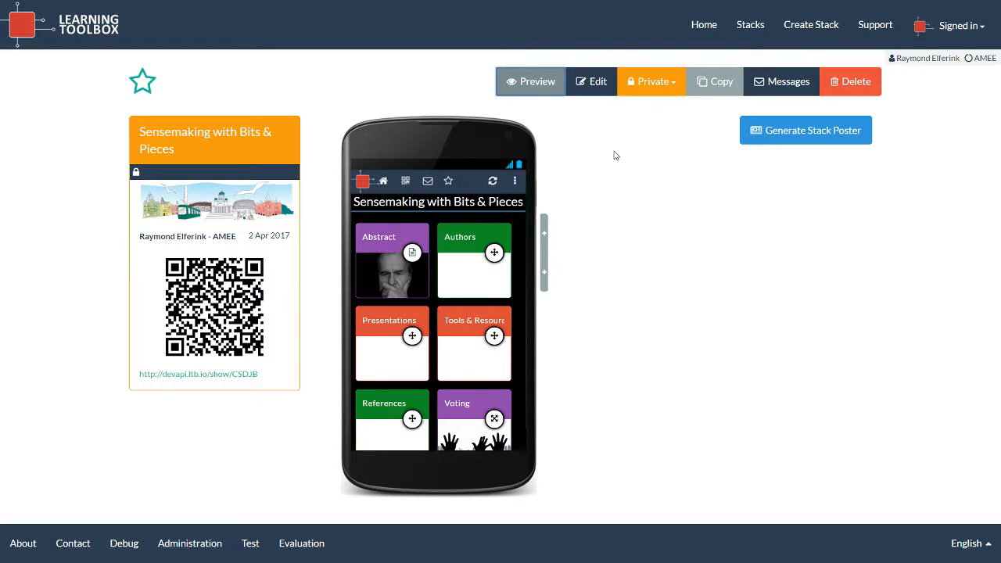
Change the stack's access from Private to Hidden with anonymous access allowed, then reopen it for editing.
left_click(675, 93)
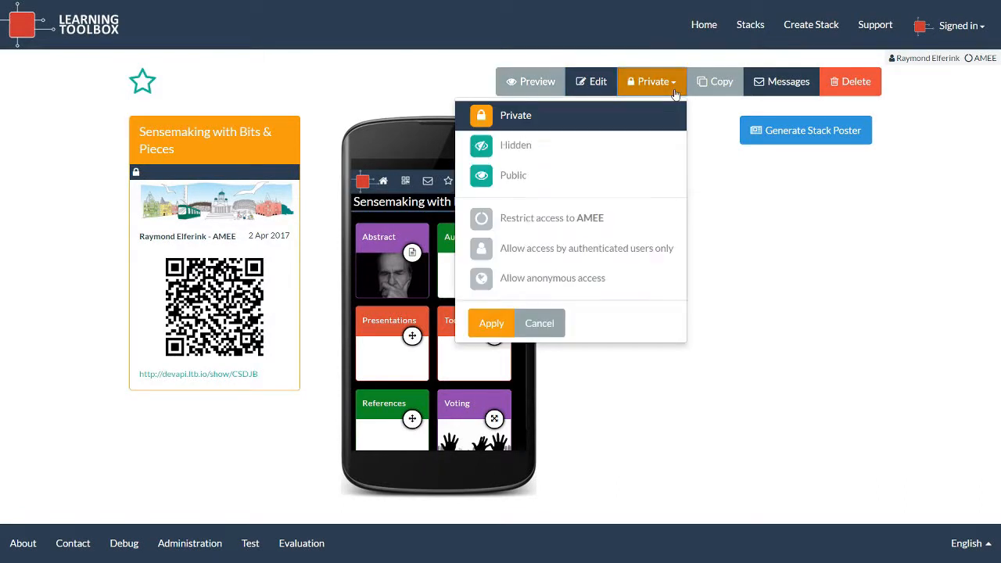
left_click(517, 150)
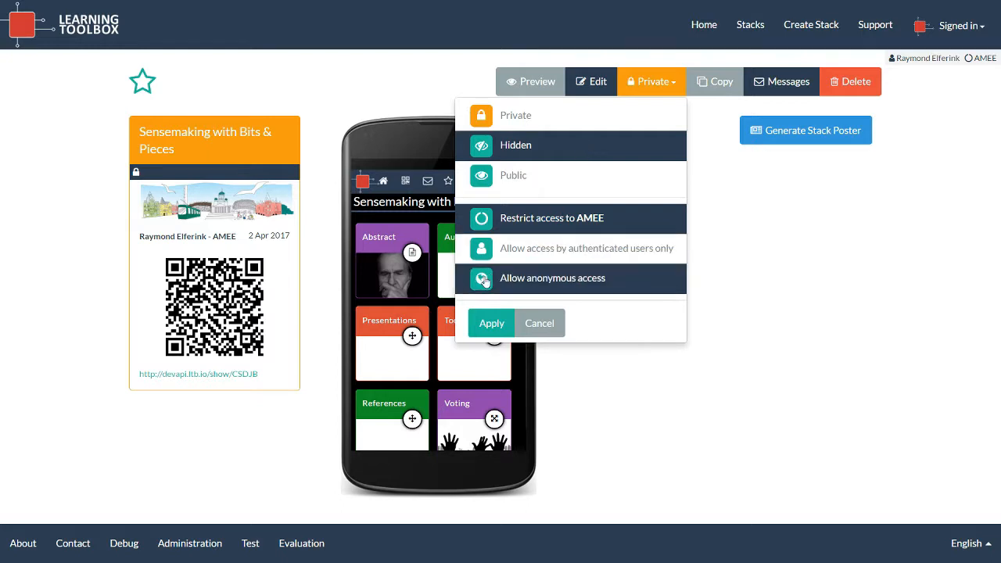
left_click(557, 283)
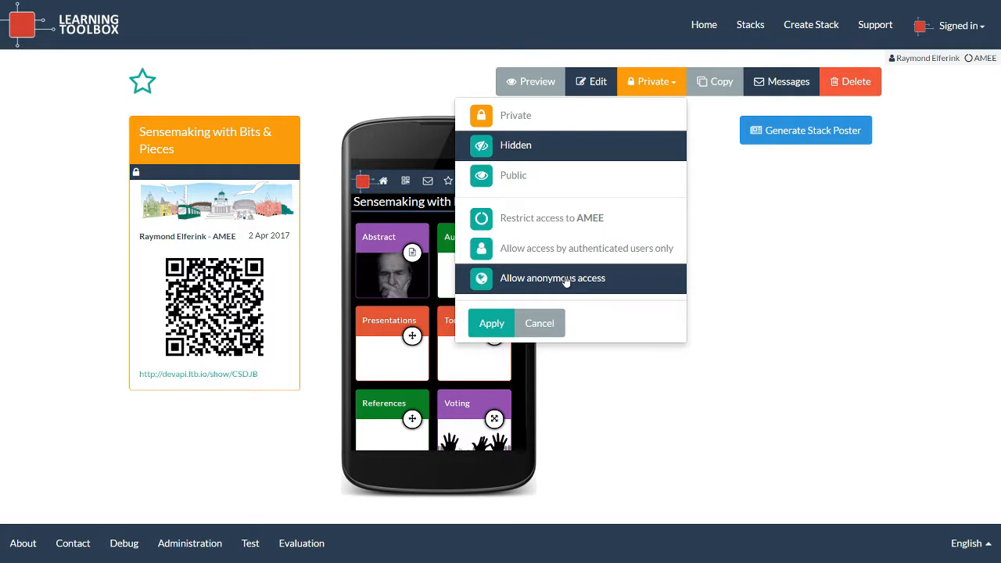
left_click(494, 325)
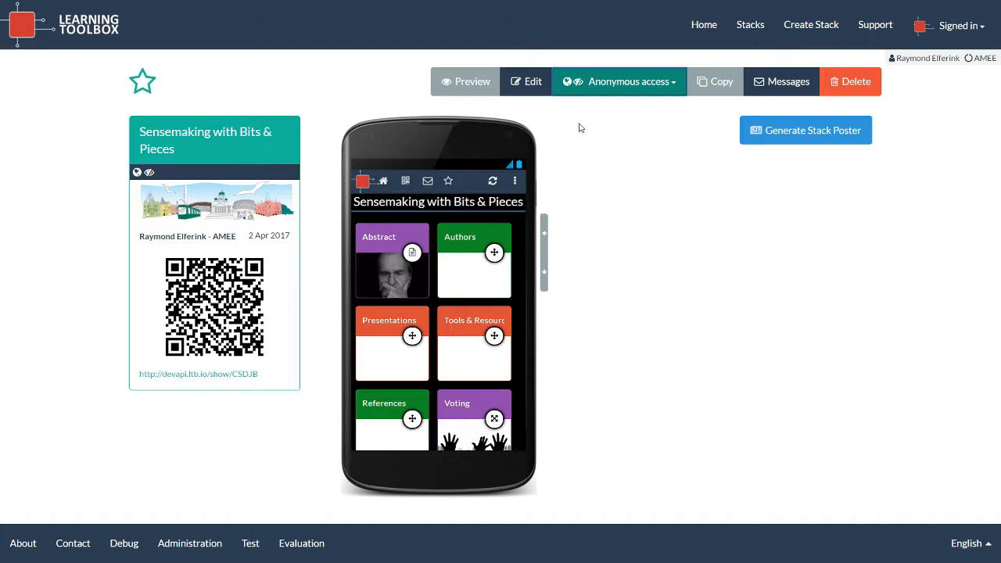
left_click(535, 91)
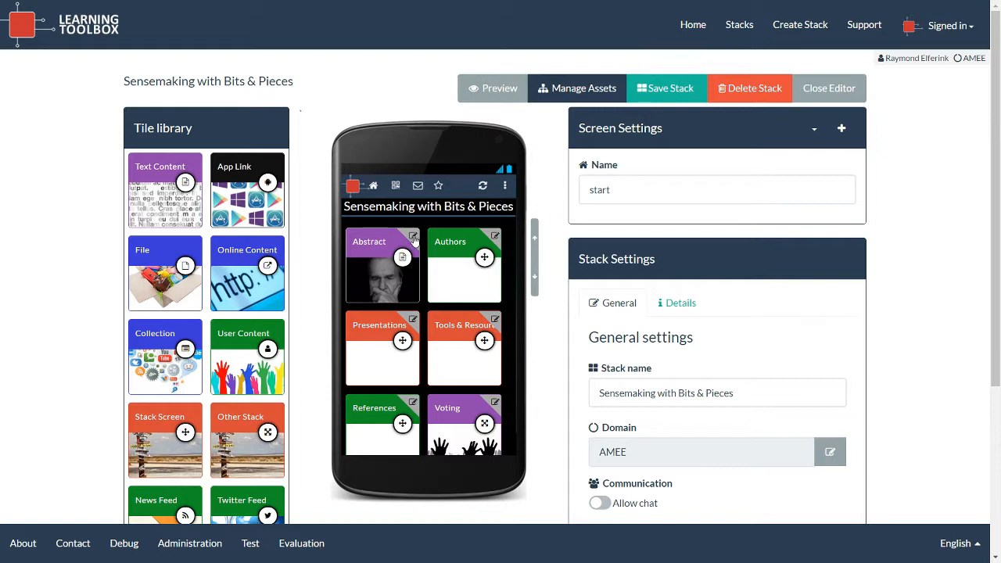
Review the Abstract tile's content and Layout settings without changing anything, then close them.
left_click(414, 237)
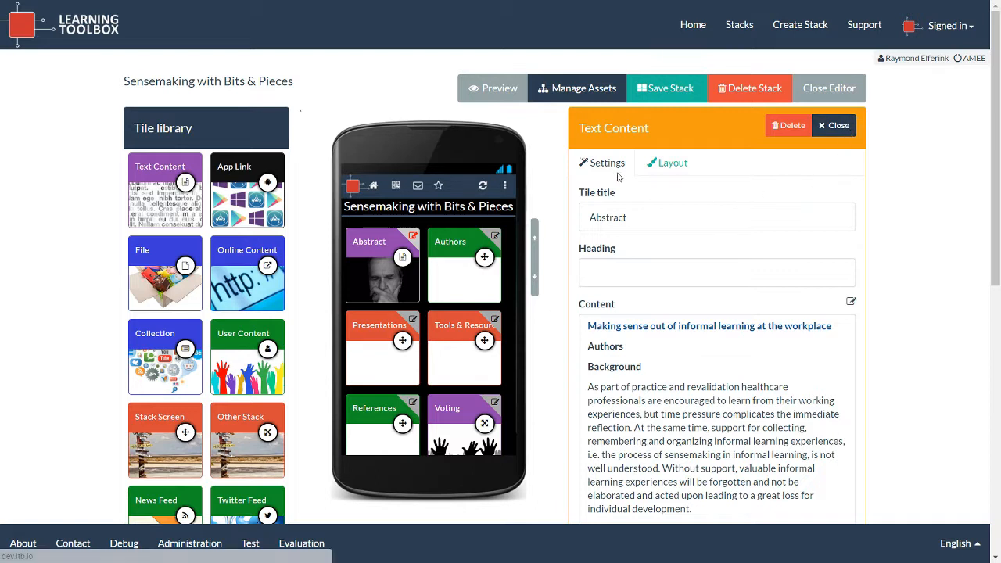
left_click(666, 165)
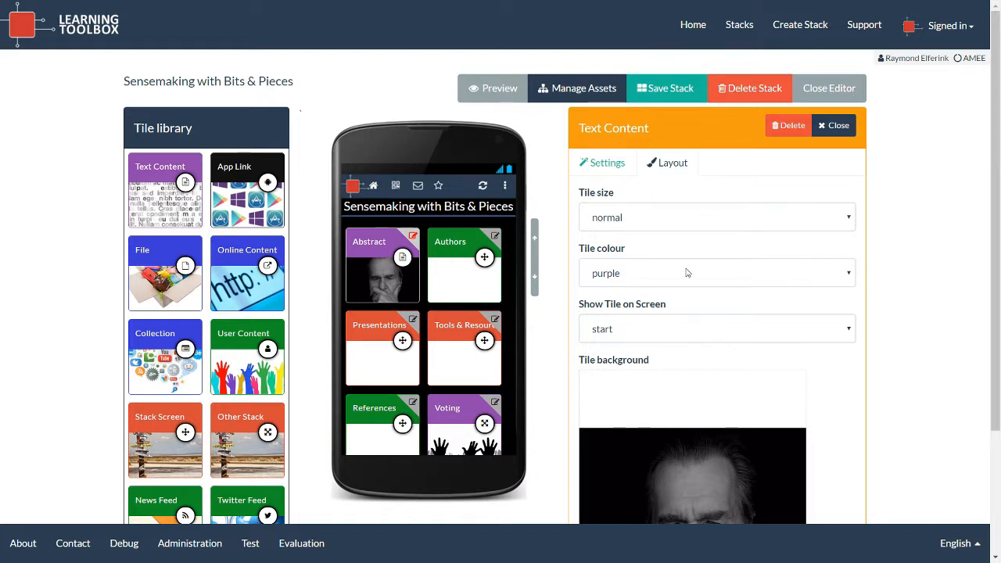
left_click(600, 164)
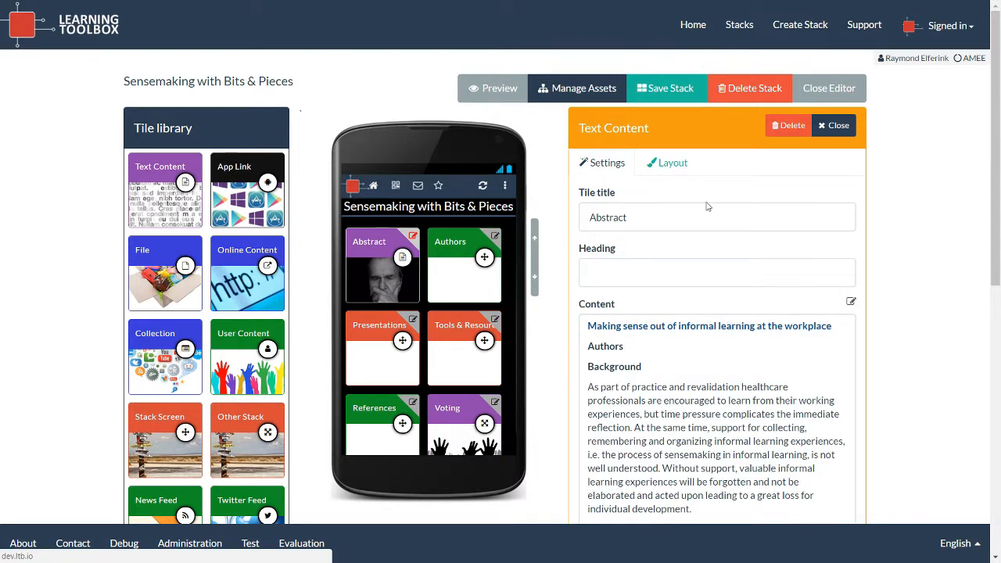
scroll(742, 211, "down", 1)
scroll(744, 213, "up", 1)
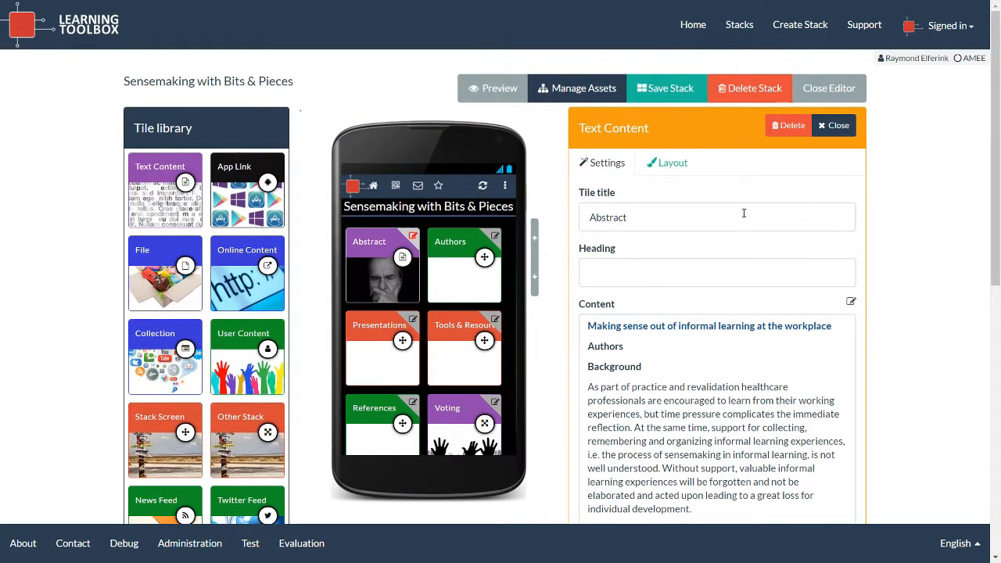
left_click(835, 125)
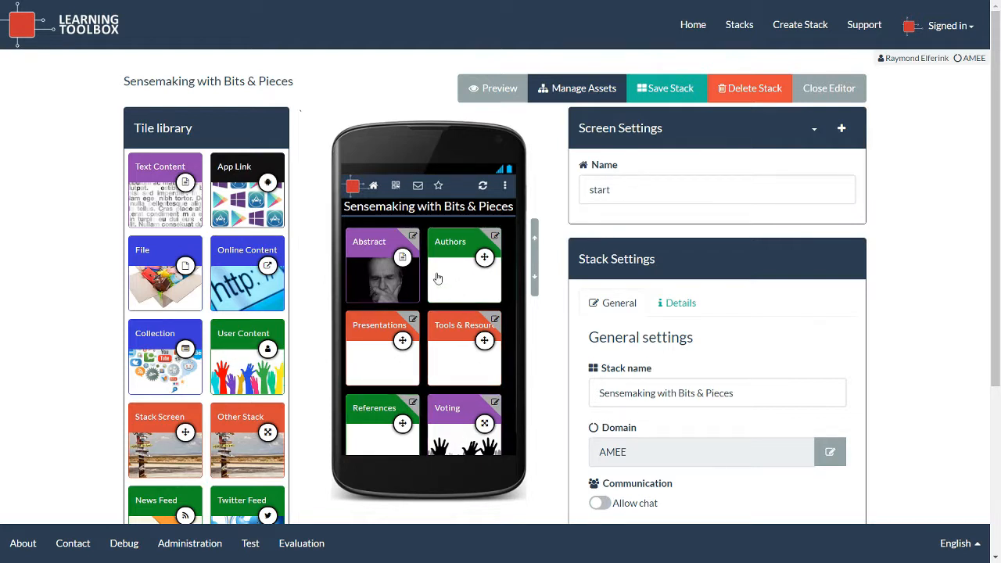
Look over the Presentations screen's tiles, switch back to the start screen, and close the editor.
left_click(812, 132)
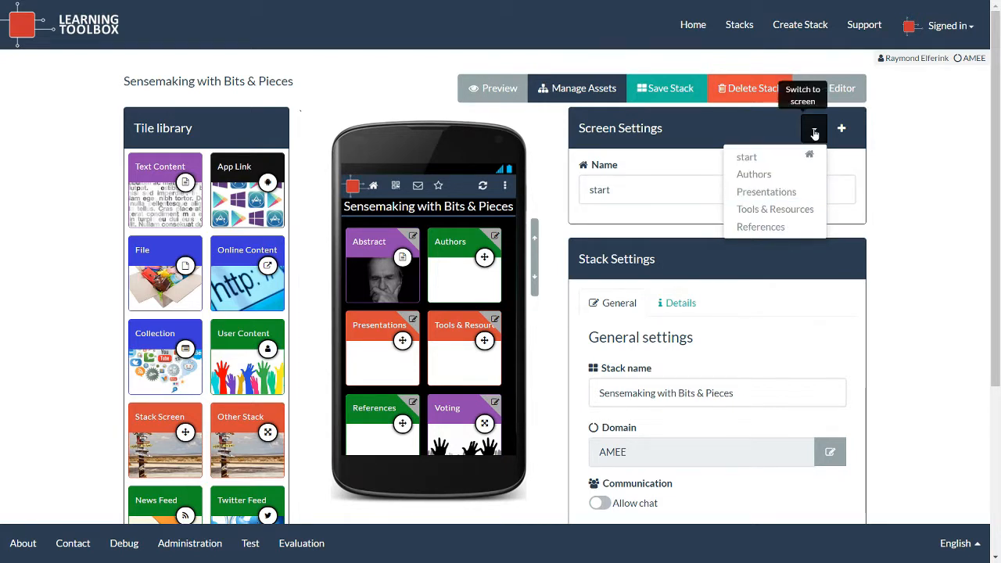
left_click(781, 195)
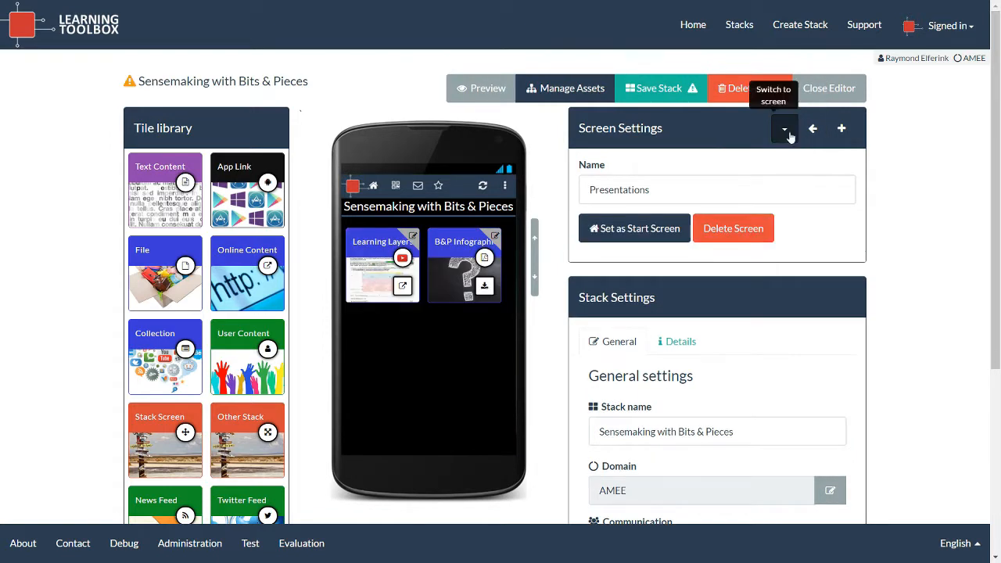
left_click(786, 134)
left_click(759, 157)
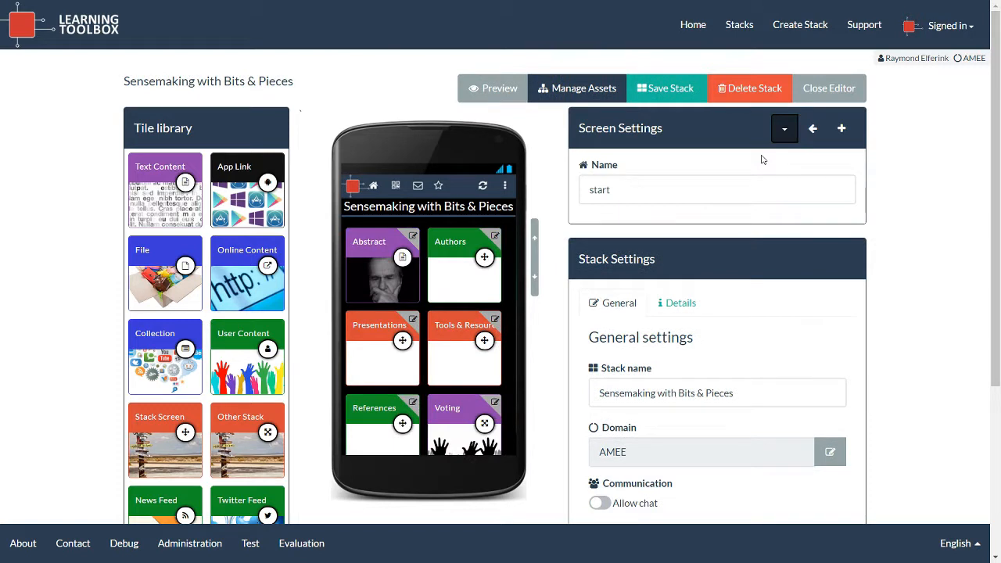
left_click(819, 95)
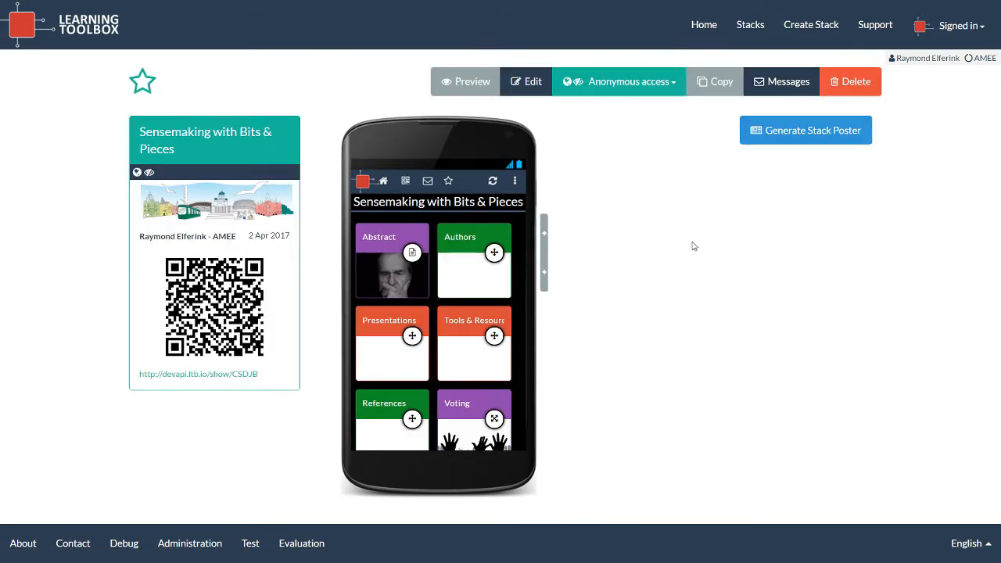